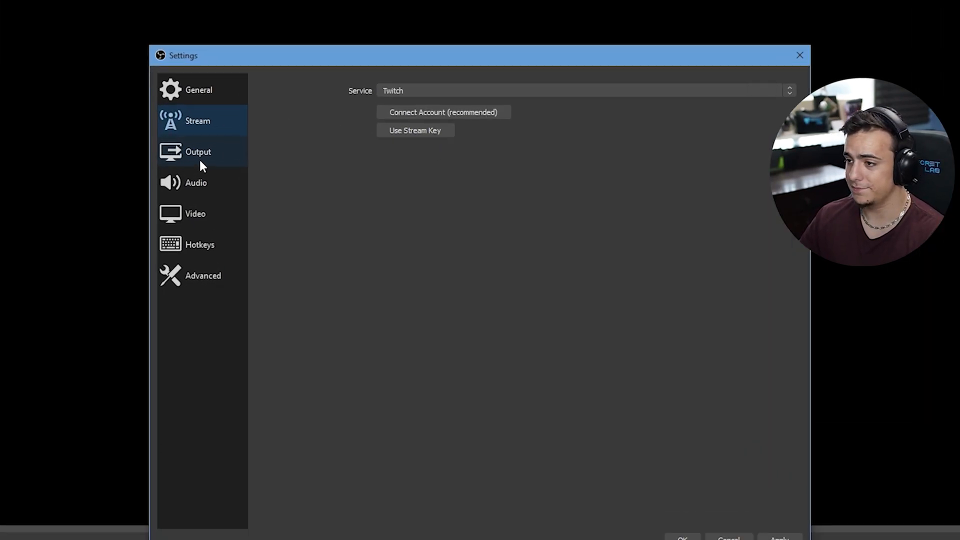
# Switch the output settings to the Advanced output mode
pyautogui.click(272, 153)
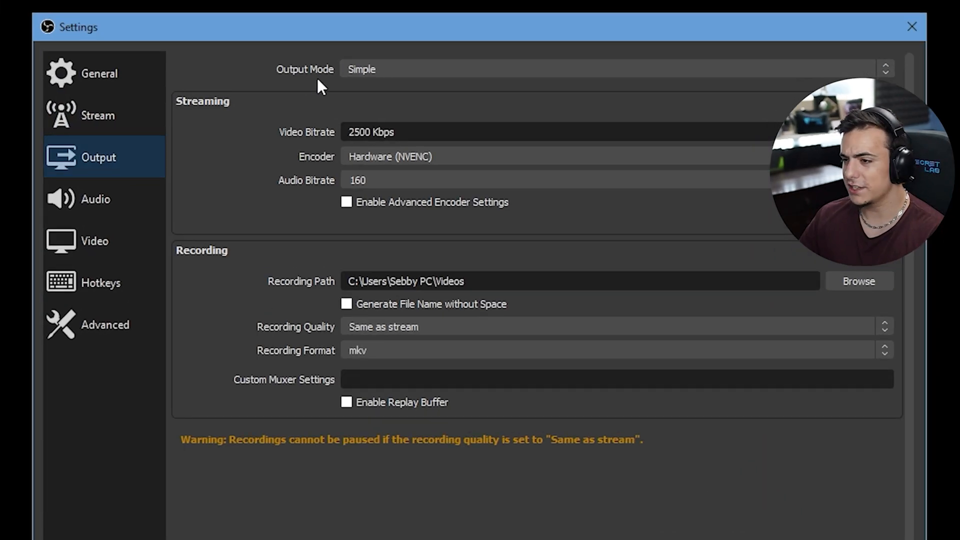
pyautogui.click(382, 74)
pyautogui.click(383, 95)
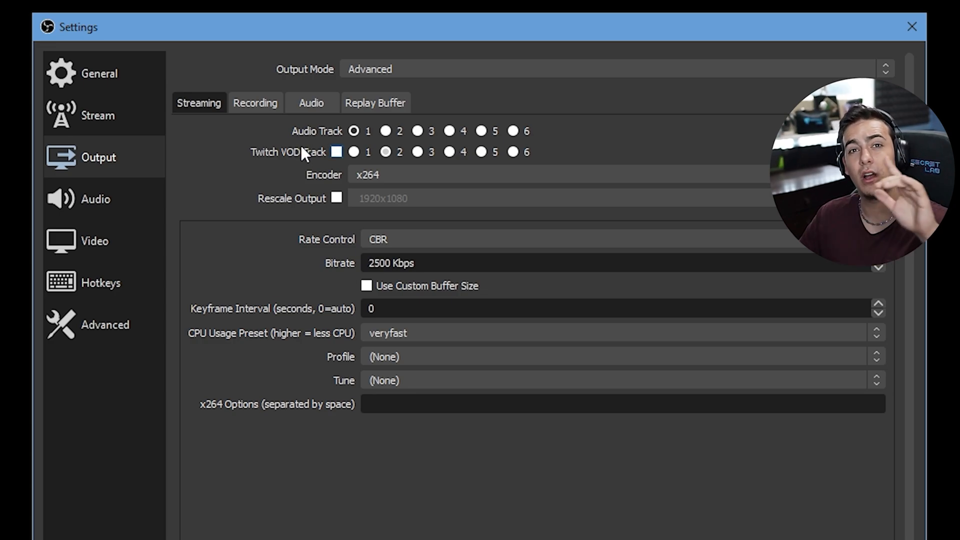
# Assign audio track 6 to the stream and enable the Twitch VOD track on track 5
pyautogui.click(513, 131)
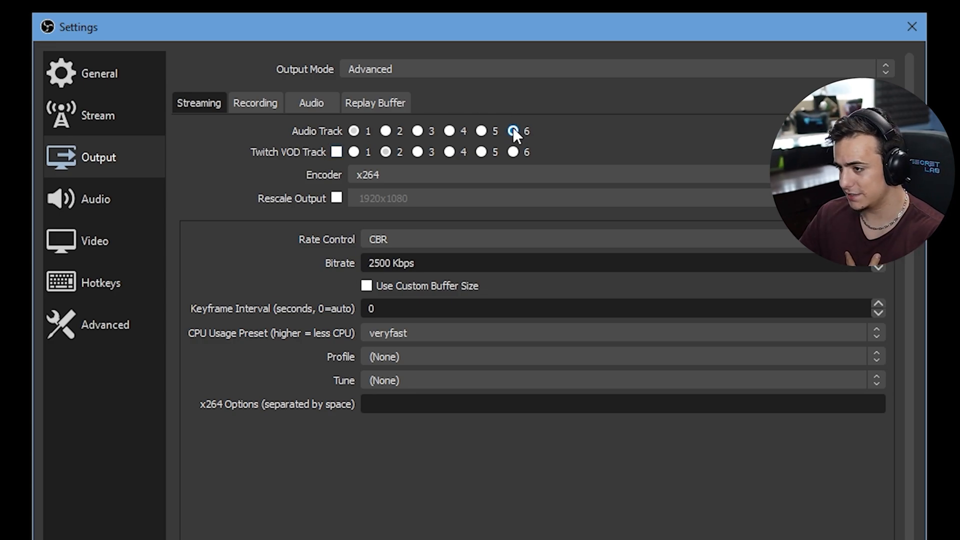
pyautogui.click(336, 152)
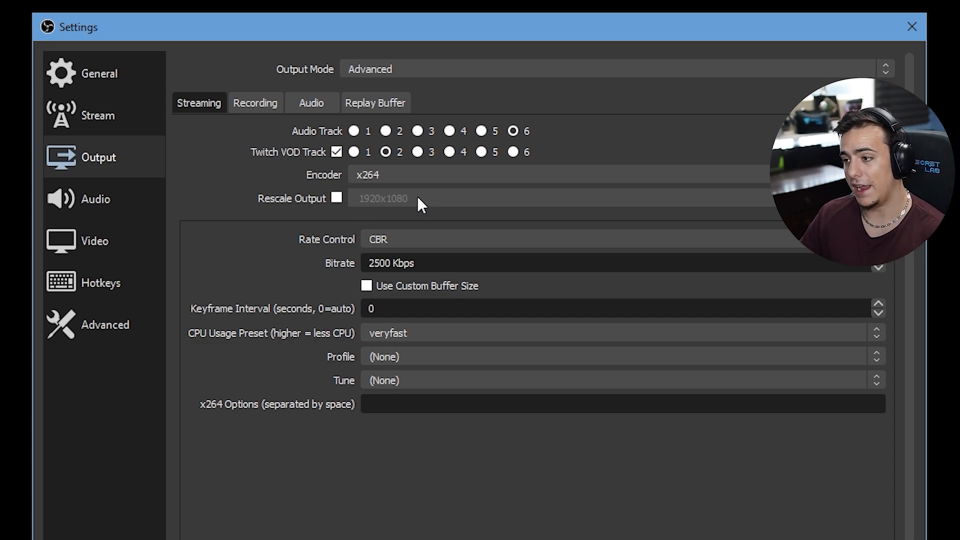
pyautogui.click(481, 152)
# Set the streaming encoder to NVIDIA NVENC H.264 (new)
pyautogui.click(442, 174)
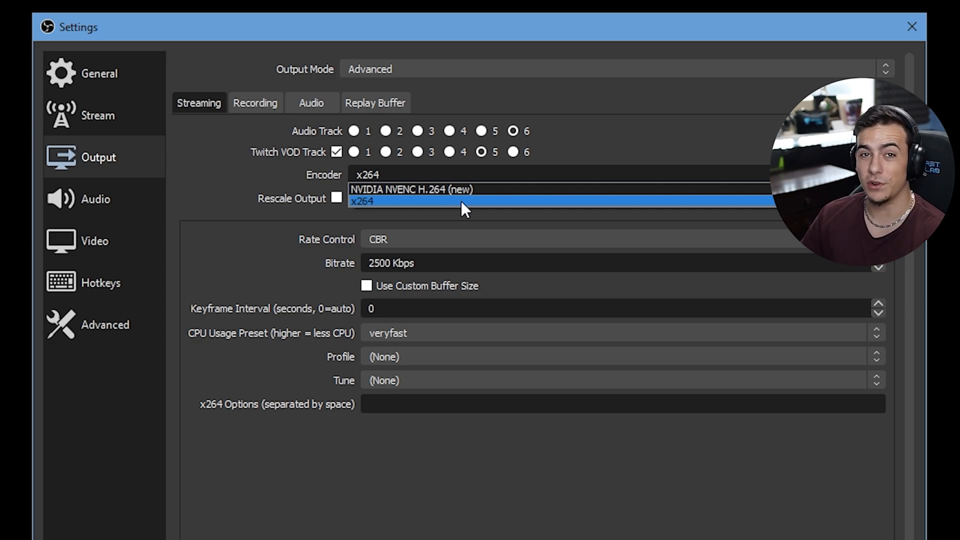
pyautogui.click(422, 189)
pyautogui.click(420, 178)
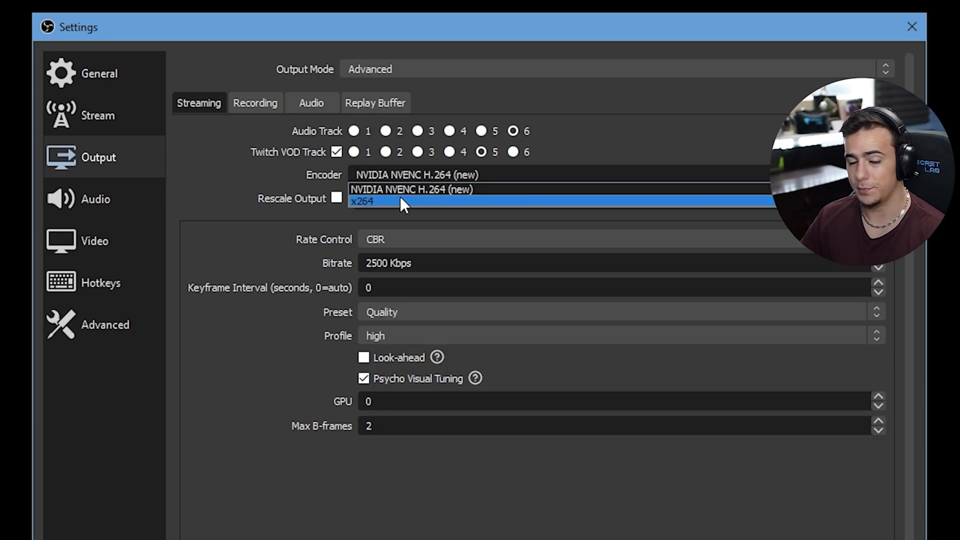
pyautogui.click(440, 192)
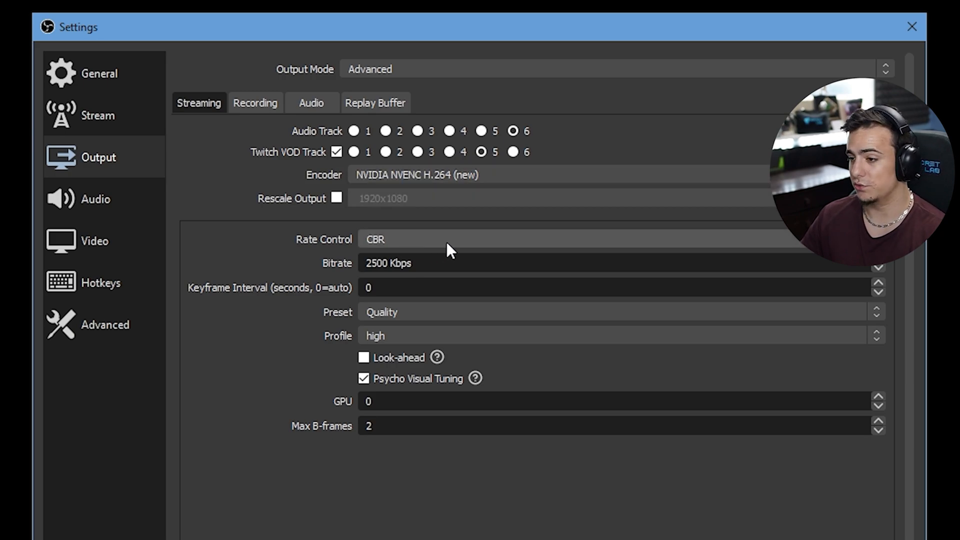
# Keep the streaming rate control at CBR and set the bitrate to 5000 Kbps
pyautogui.click(445, 240)
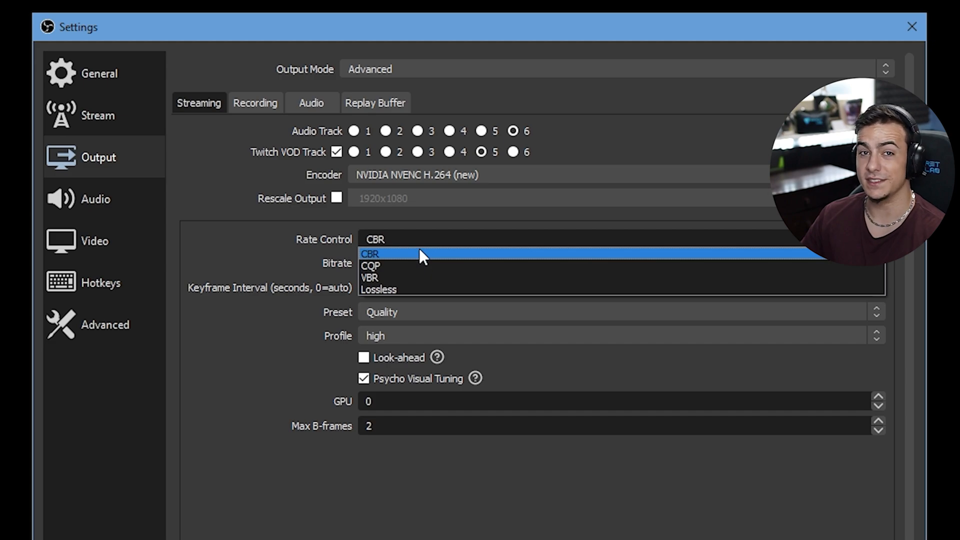
pyautogui.click(348, 304)
pyautogui.moveTo(388, 262)
pyautogui.mouseDown()
pyautogui.moveTo(351, 261)
pyautogui.moveTo(371, 264)
pyautogui.mouseUp()
pyautogui.click(451, 262)
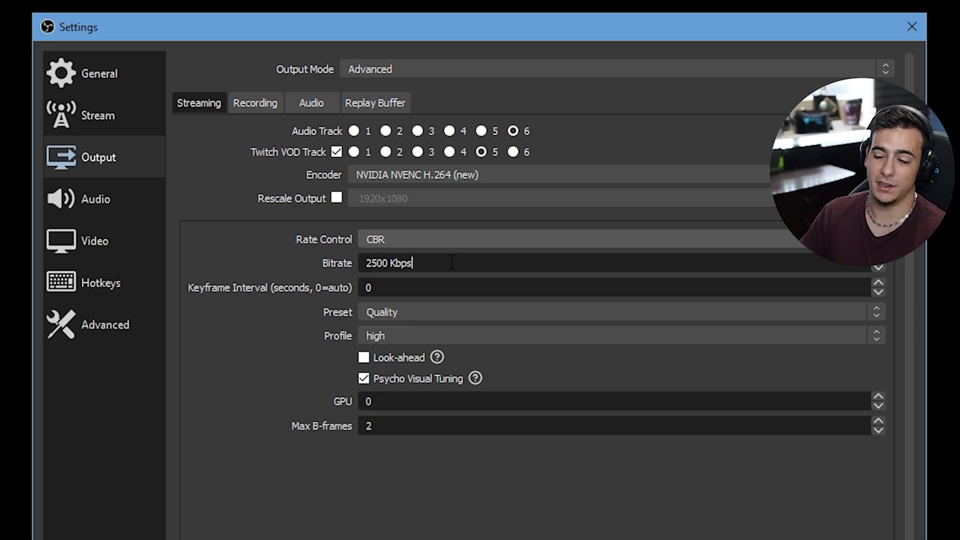
pyautogui.moveTo(389, 263); pyautogui.dragTo(355, 262)
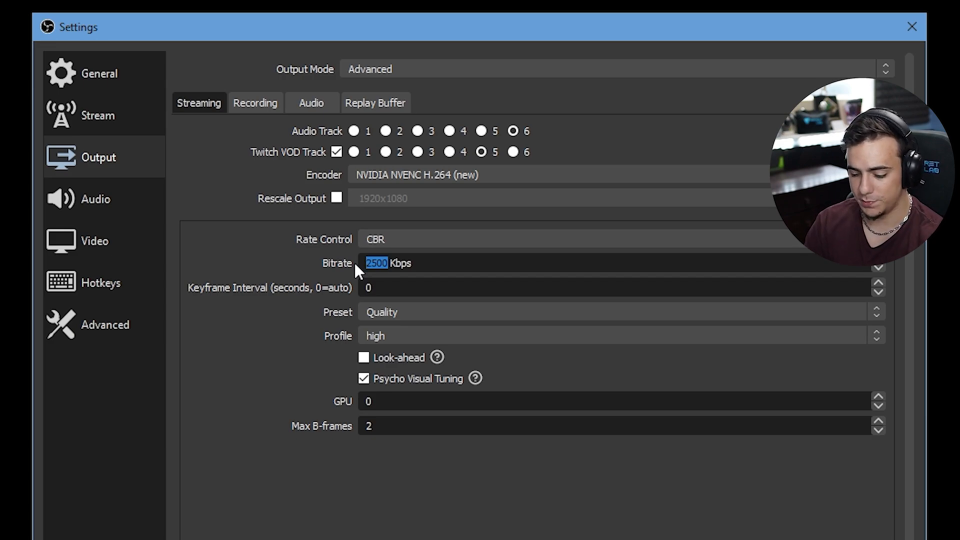
pyautogui.write('5000')
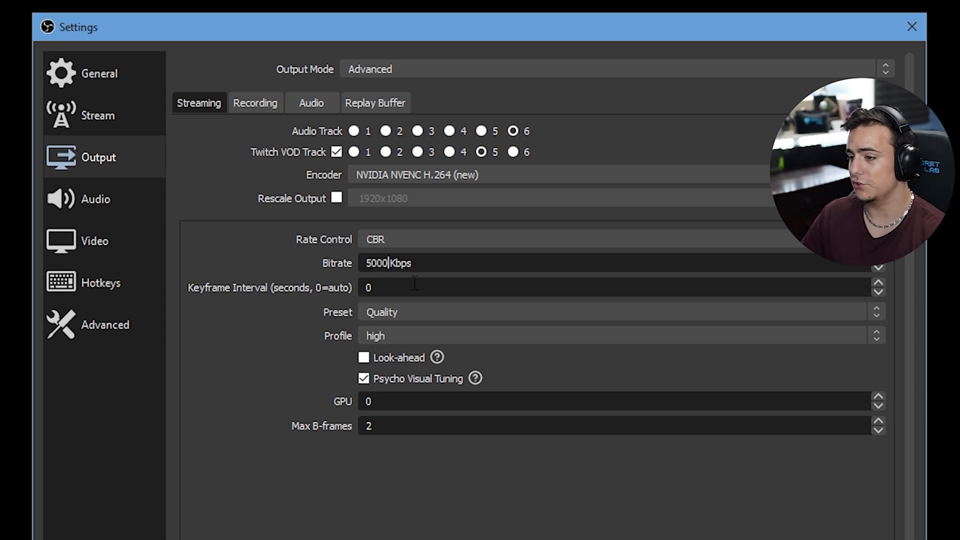
# Set the streaming bitrate to 6500 Kbps
pyautogui.moveTo(389, 263); pyautogui.dragTo(344, 264)
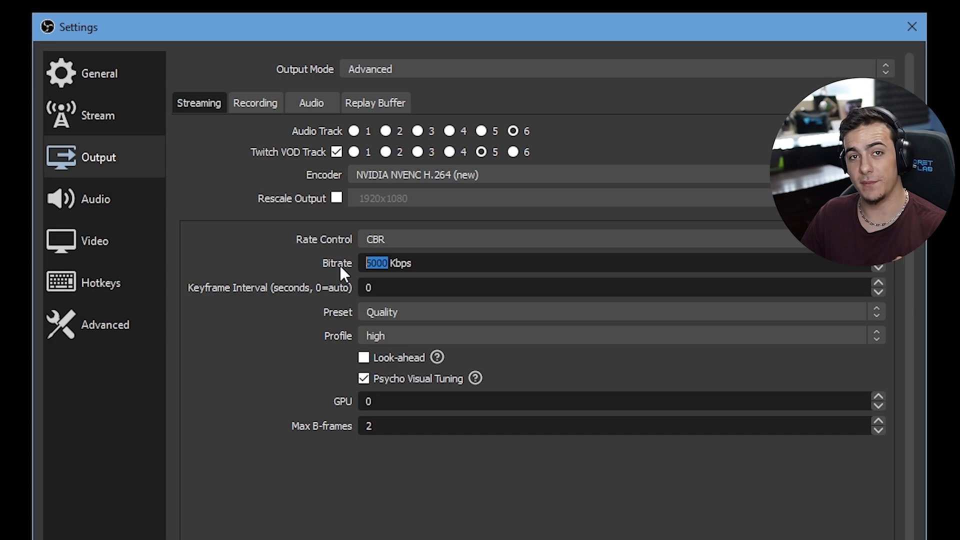
pyautogui.write('6500')
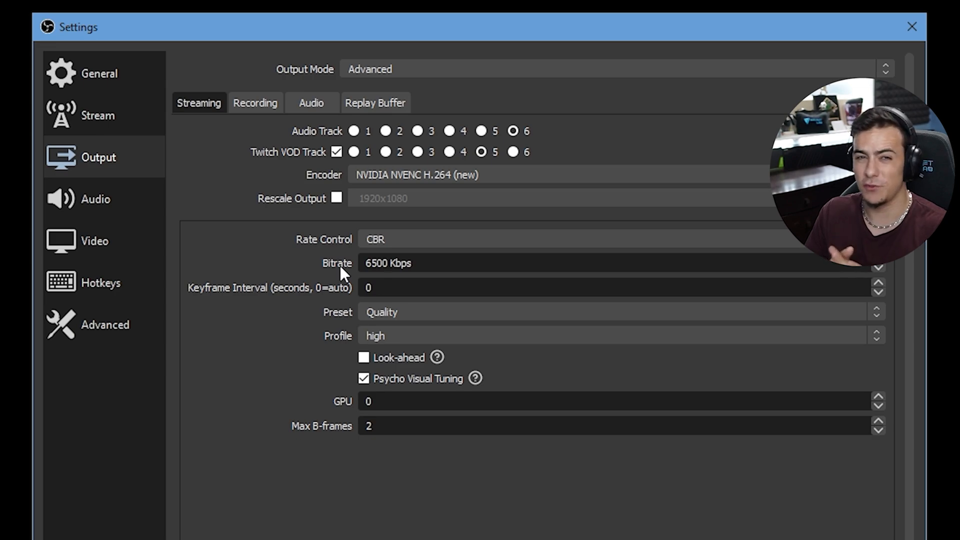
pyautogui.press('Tab')
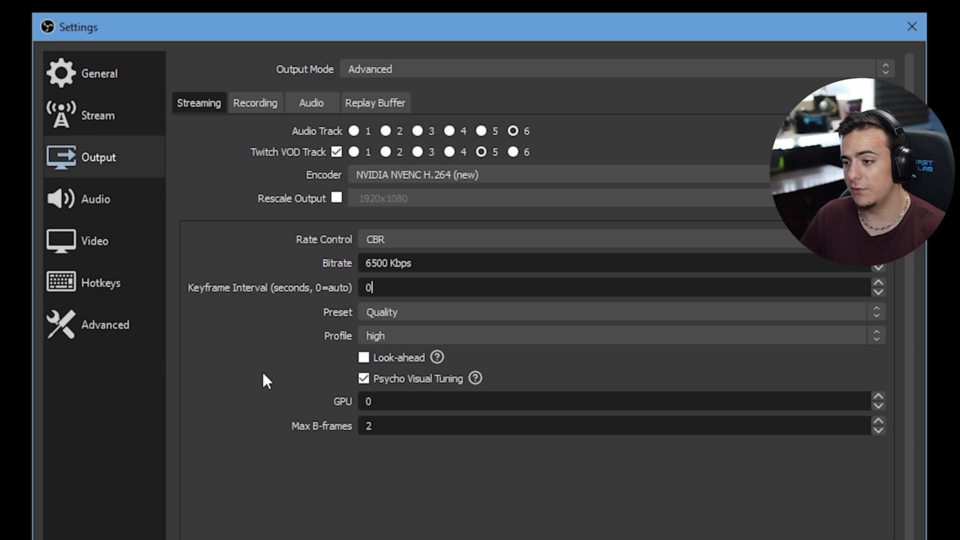
# Review the streaming encoder's preset, profile, Look-ahead, Psycho Visual Tuning, GPU and Max B-frames options
pyautogui.click(386, 337)
pyautogui.click(388, 336)
pyautogui.click(392, 318)
pyautogui.click(392, 318)
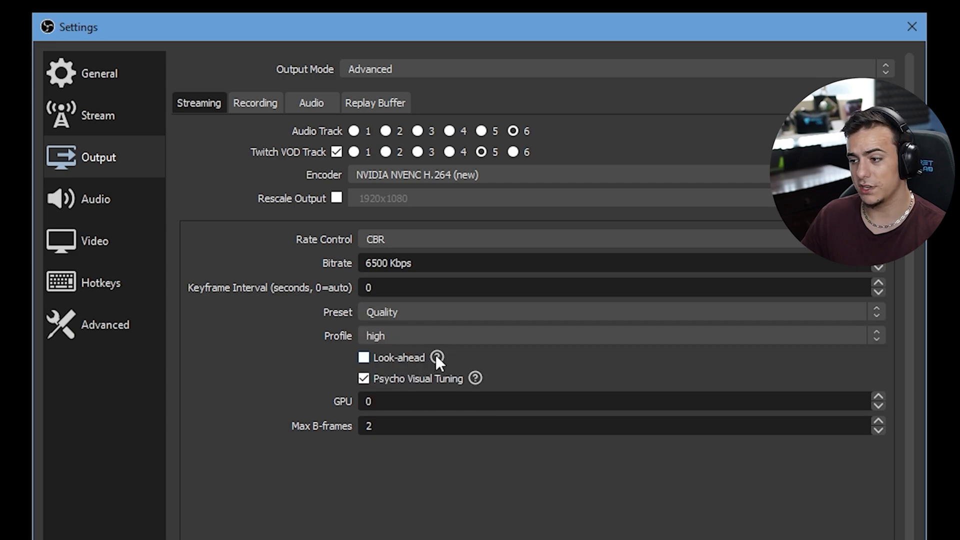
pyautogui.moveTo(436, 356)
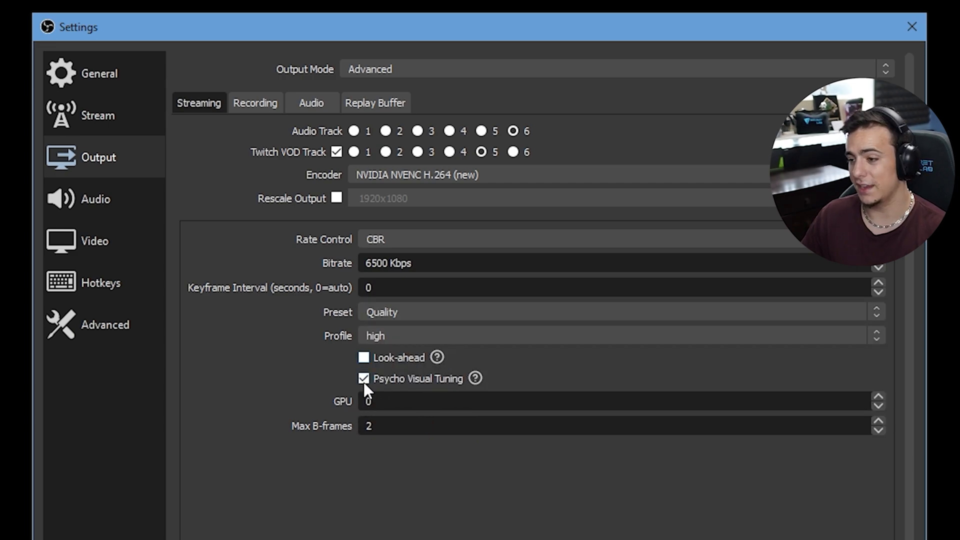
pyautogui.click(540, 409)
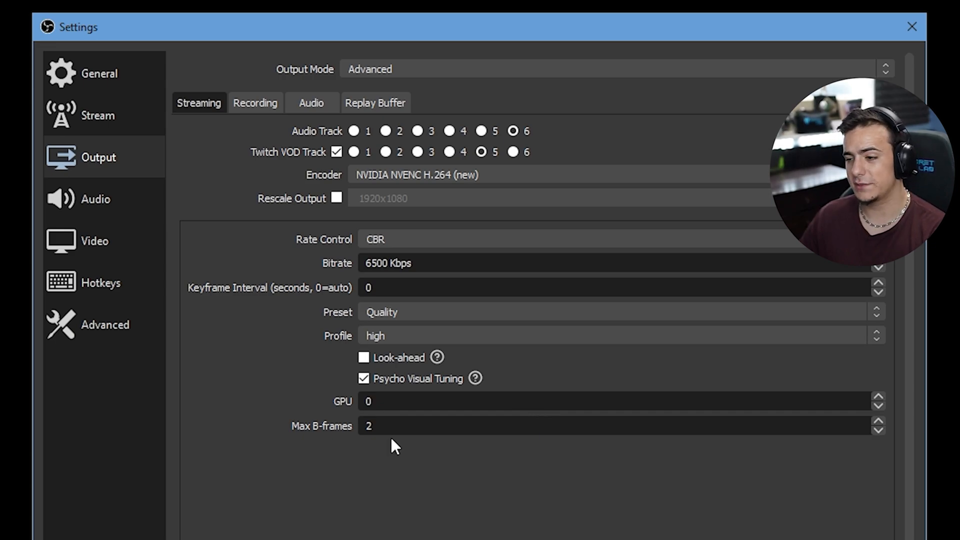
pyautogui.click(390, 420)
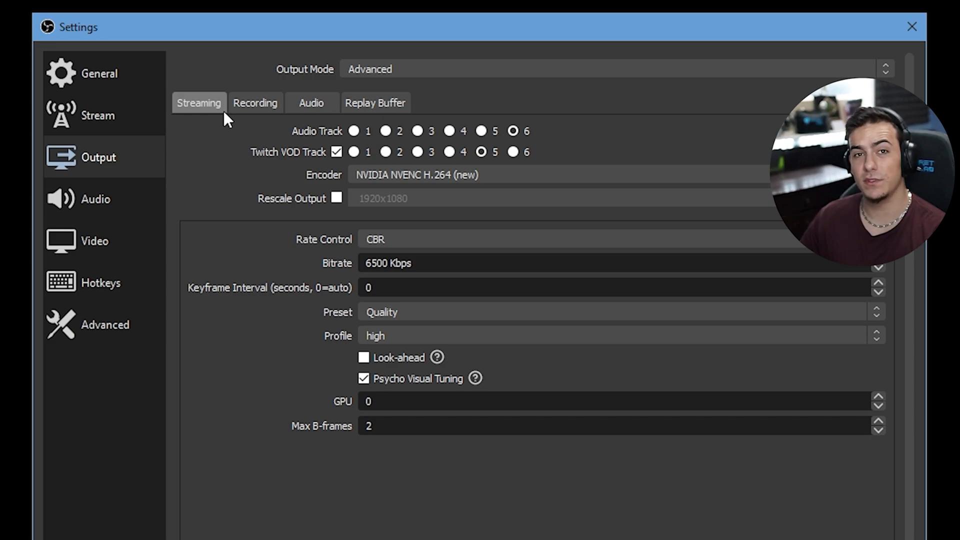
# Keep mkv as the recording format and enable audio tracks 2, 3 and 4 alongside track 1 for recordings
pyautogui.click(236, 104)
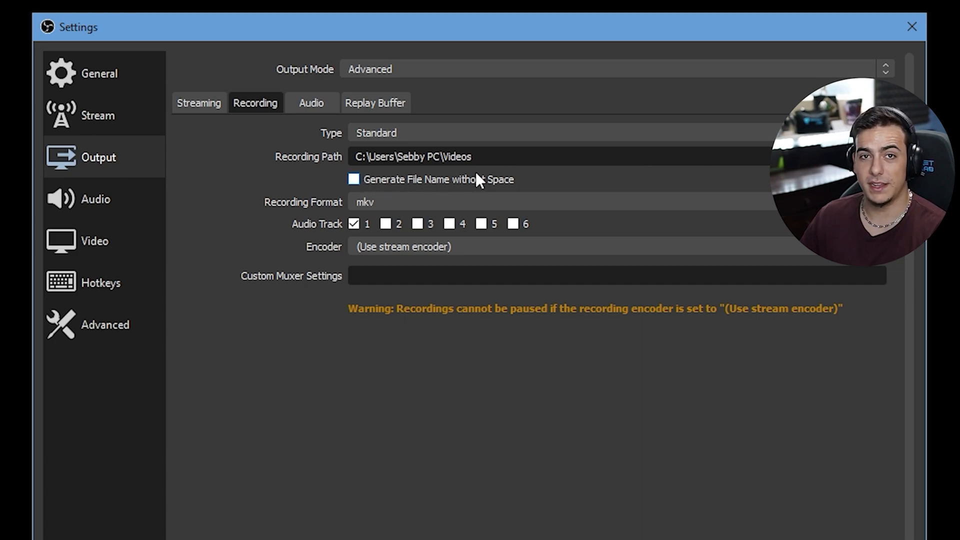
pyautogui.click(403, 200)
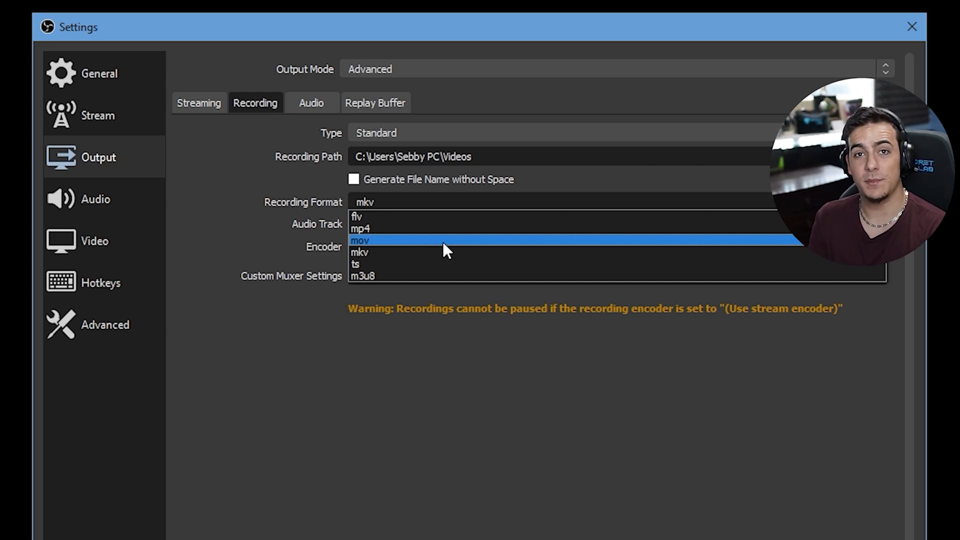
pyautogui.click(319, 233)
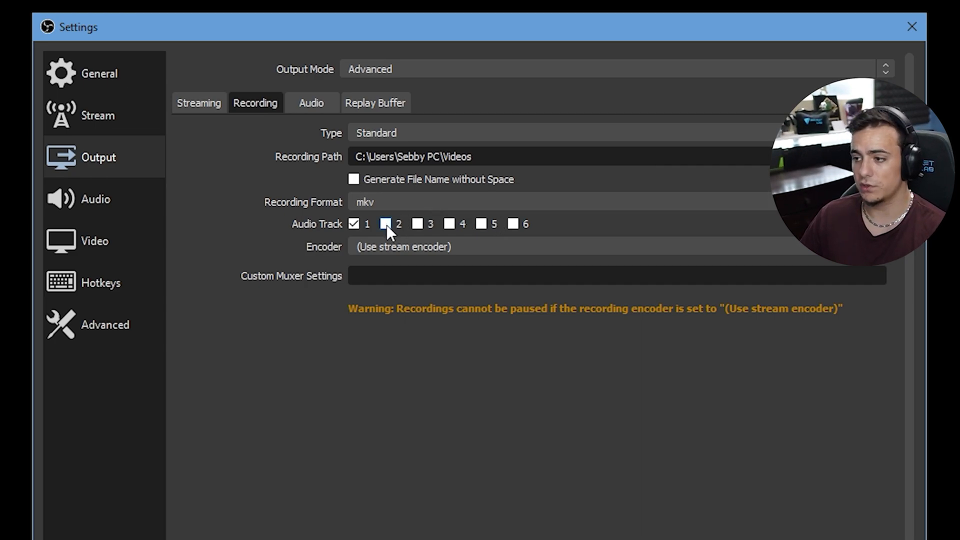
pyautogui.click(449, 223)
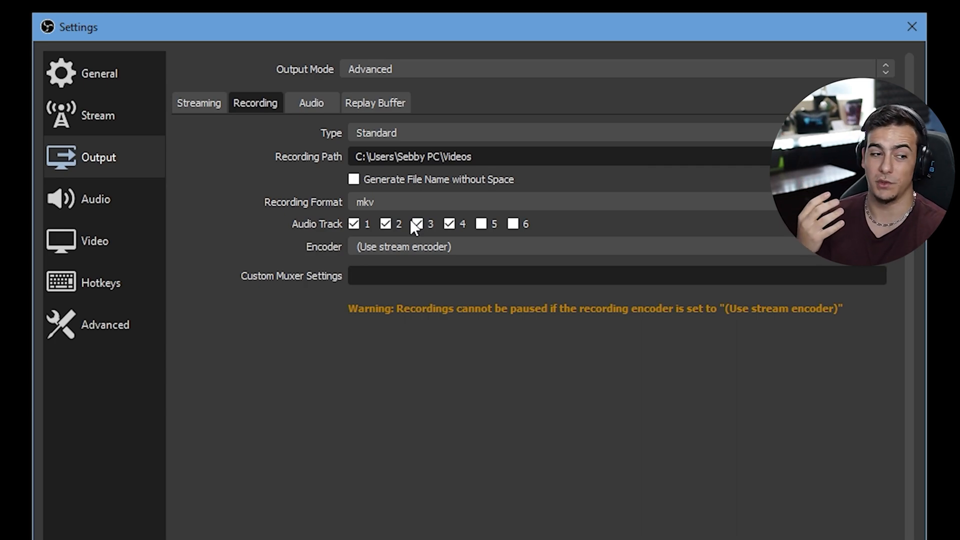
# Set the recording encoder to NVIDIA NVENC H.264 (new), leaving Rescale Output off
pyautogui.click(400, 247)
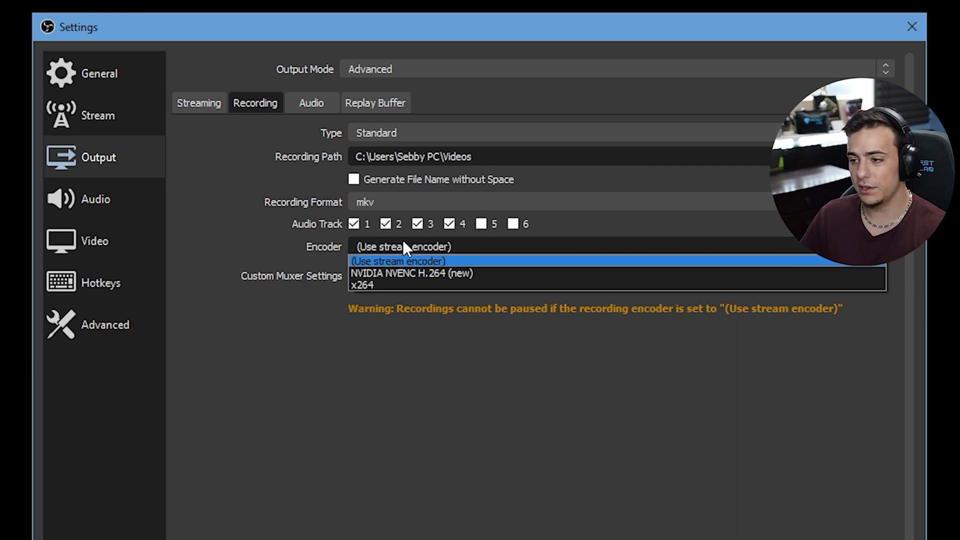
pyautogui.click(427, 271)
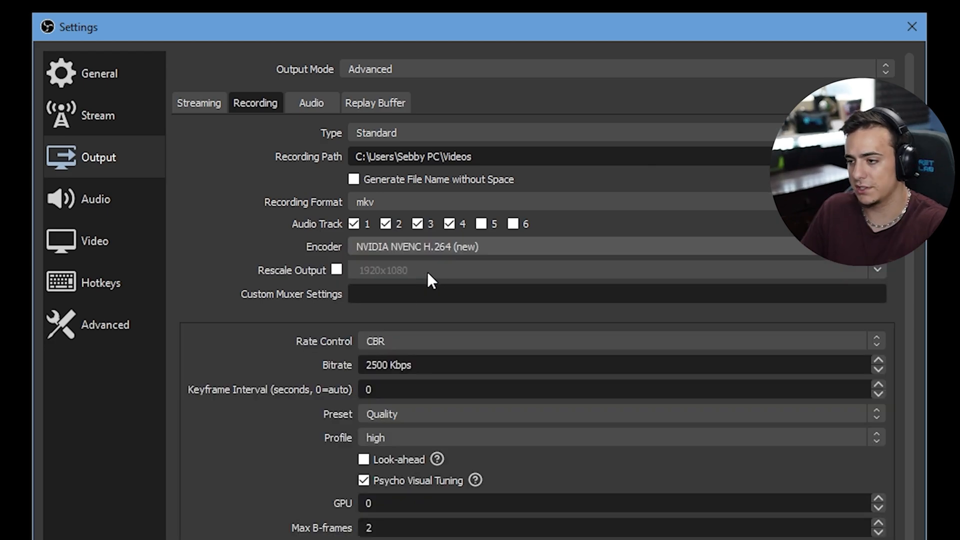
pyautogui.click(337, 271)
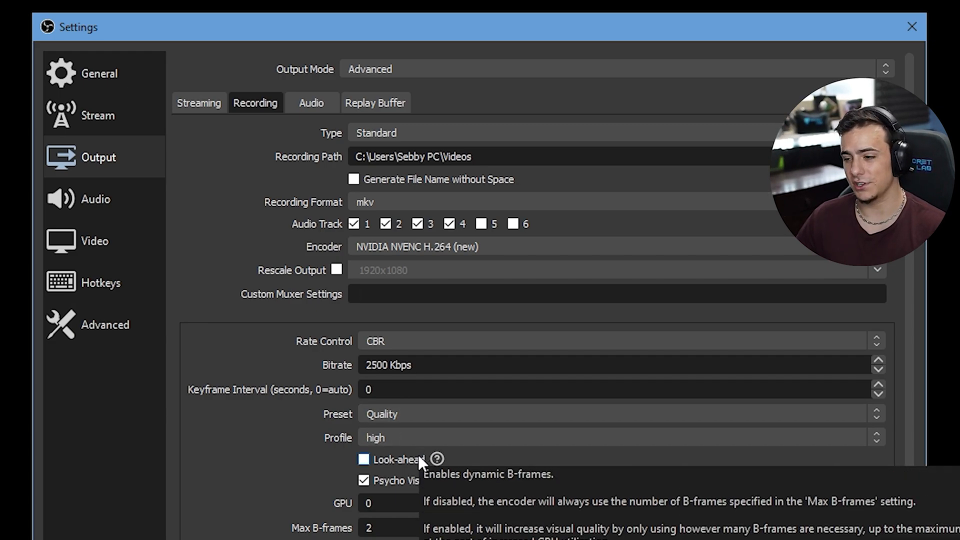
pyautogui.moveTo(425, 478)
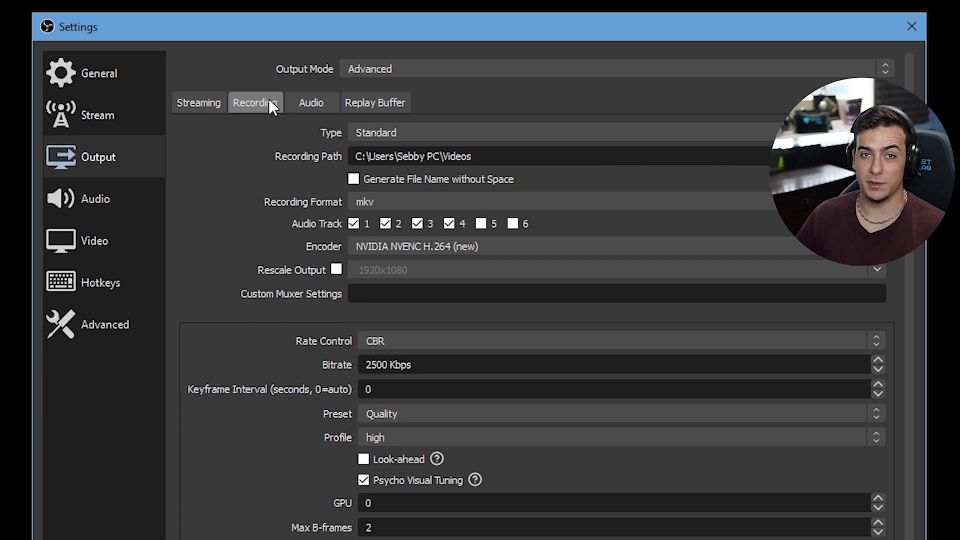
# Review the audio bitrate choices for the output tracks, keeping them at 160
pyautogui.click(322, 99)
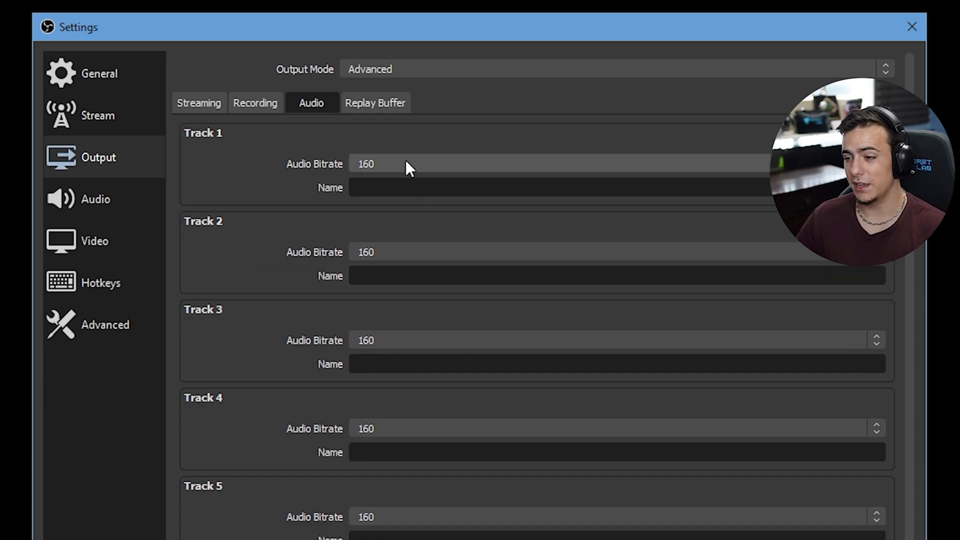
pyautogui.scroll(-2, 400, 518)
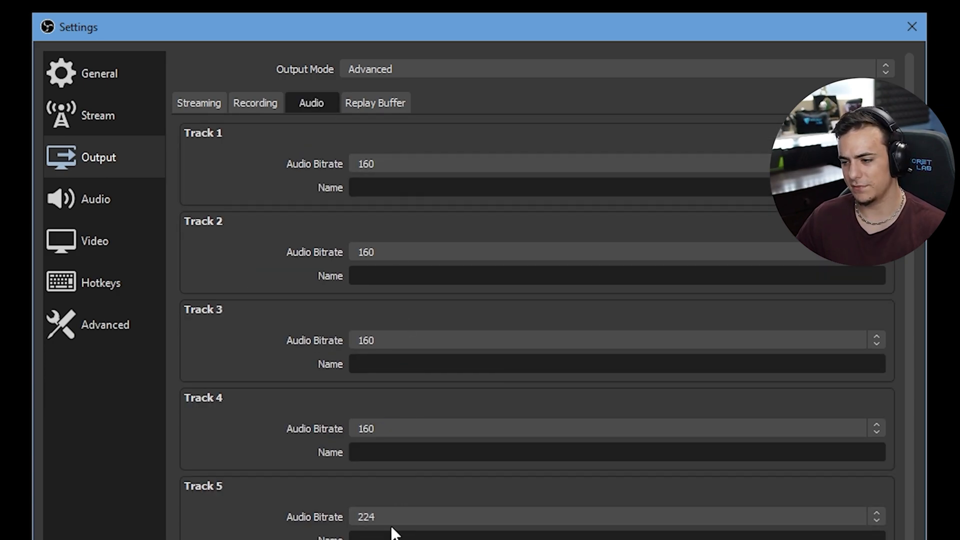
pyautogui.scroll(2, 397, 515)
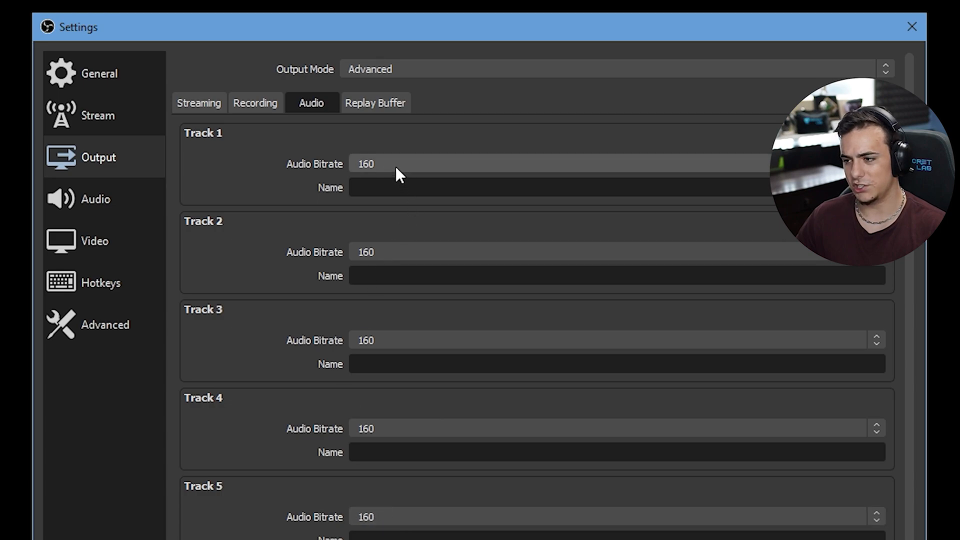
pyautogui.click(396, 168)
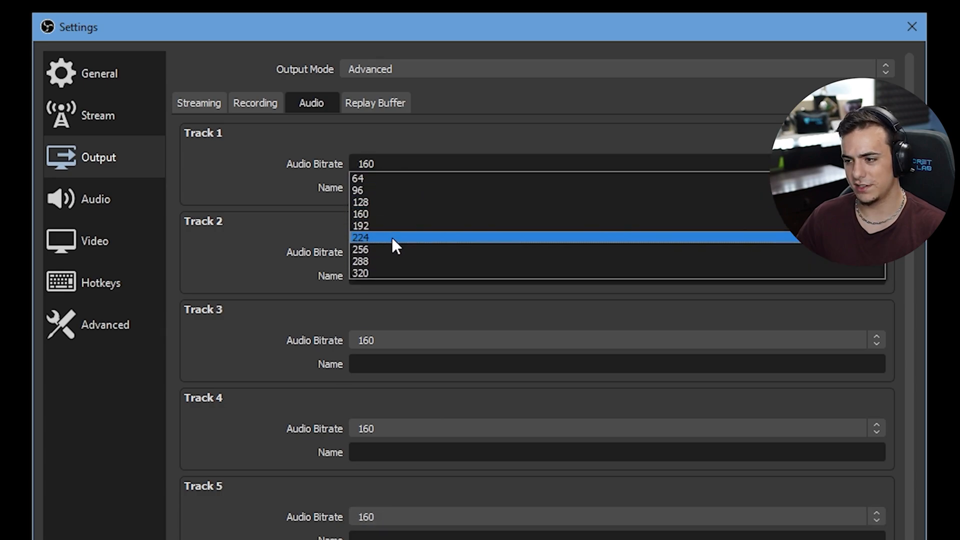
pyautogui.click(291, 266)
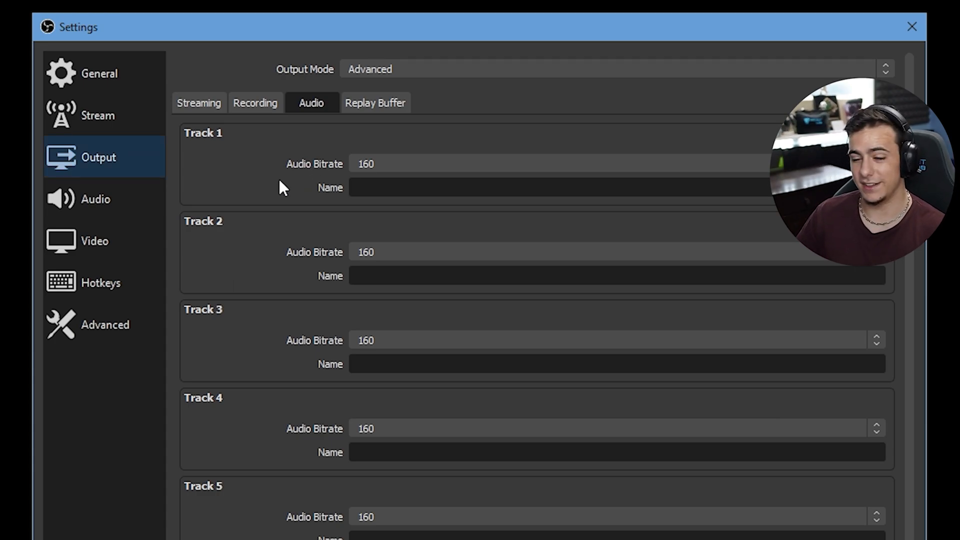
# Set Mic/Auxiliary Audio to Chat Mic (2- TC-Helicon GoXLR Mini) and Desktop Audio to System (2- TC-Helicon GoXLR Mini)
pyautogui.click(92, 216)
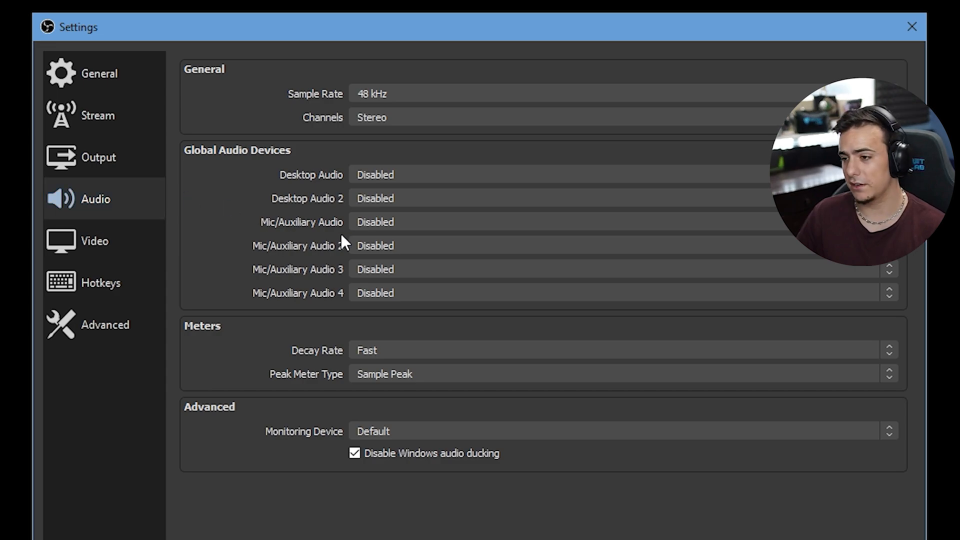
pyautogui.click(385, 223)
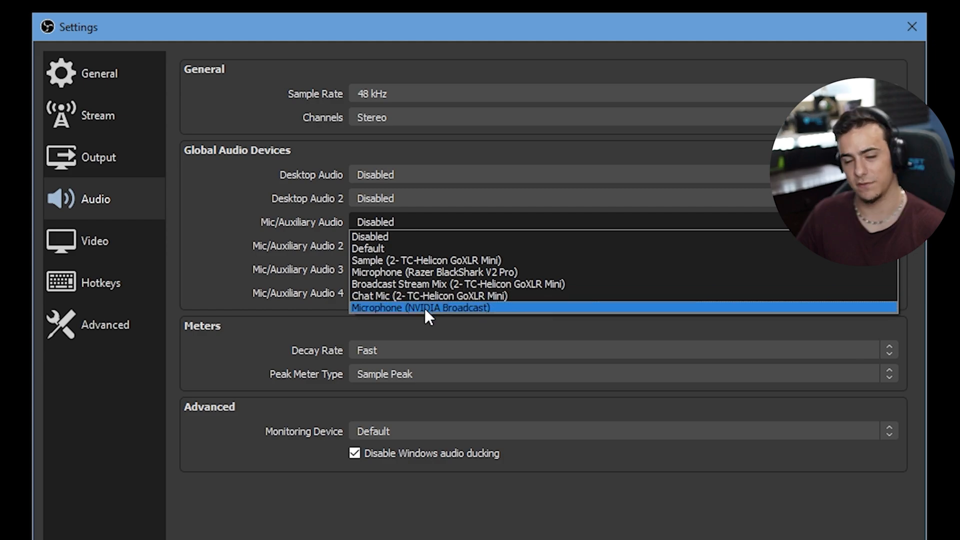
pyautogui.click(401, 174)
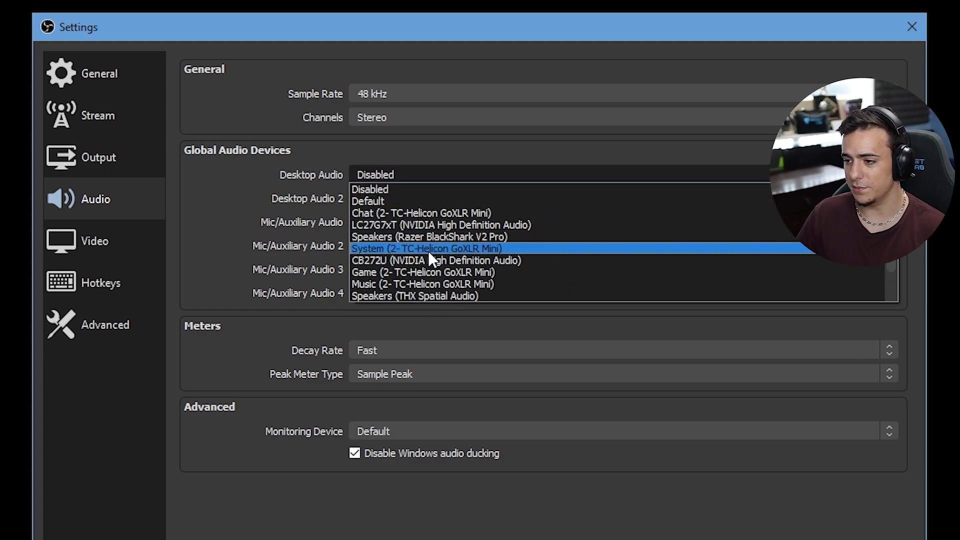
pyautogui.click(427, 251)
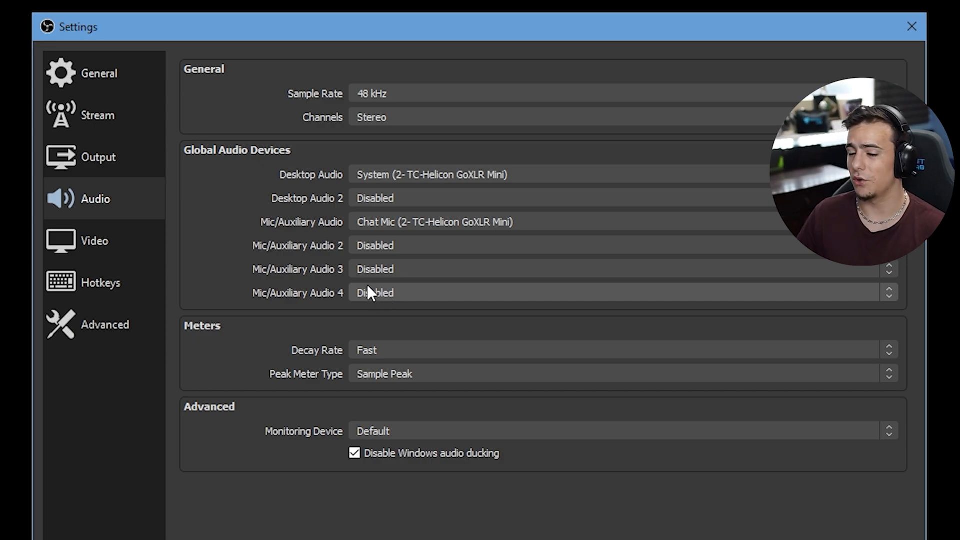
# Review the available devices for Desktop Audio 2, keeping it Disabled
pyautogui.click(395, 200)
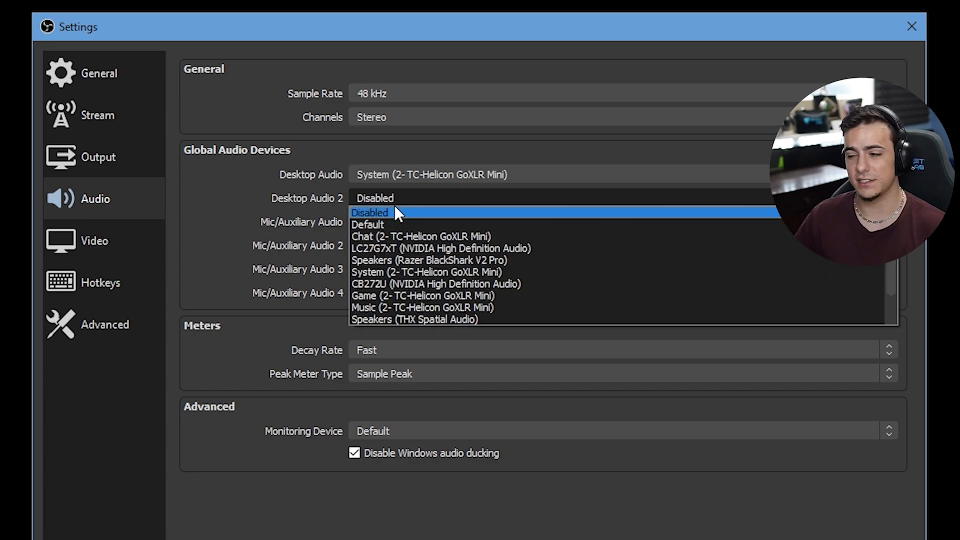
pyautogui.click(236, 341)
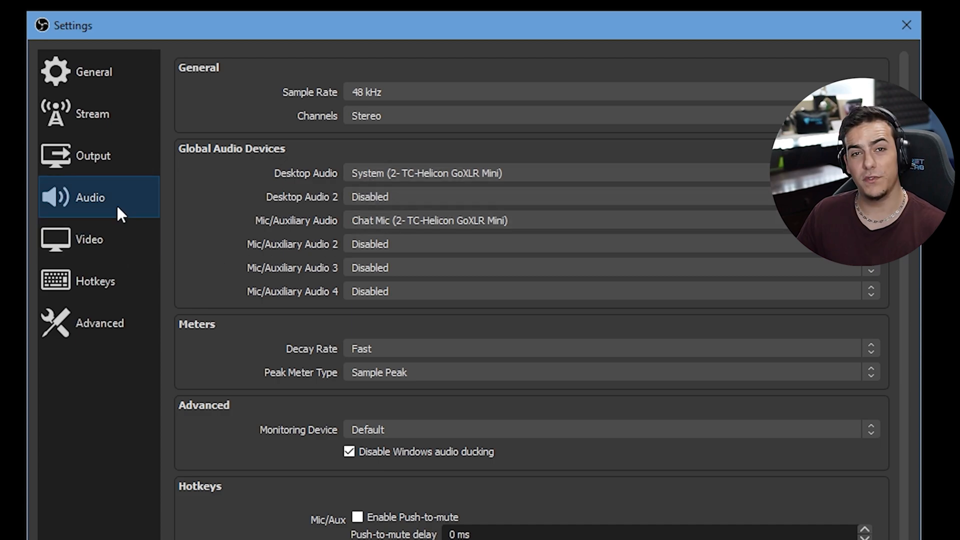
# Set the video output resolution to 1920x1080, the downscale filter to Lanczos (Sharpened scaling, 36 samples) and the common FPS value to 60
pyautogui.click(98, 242)
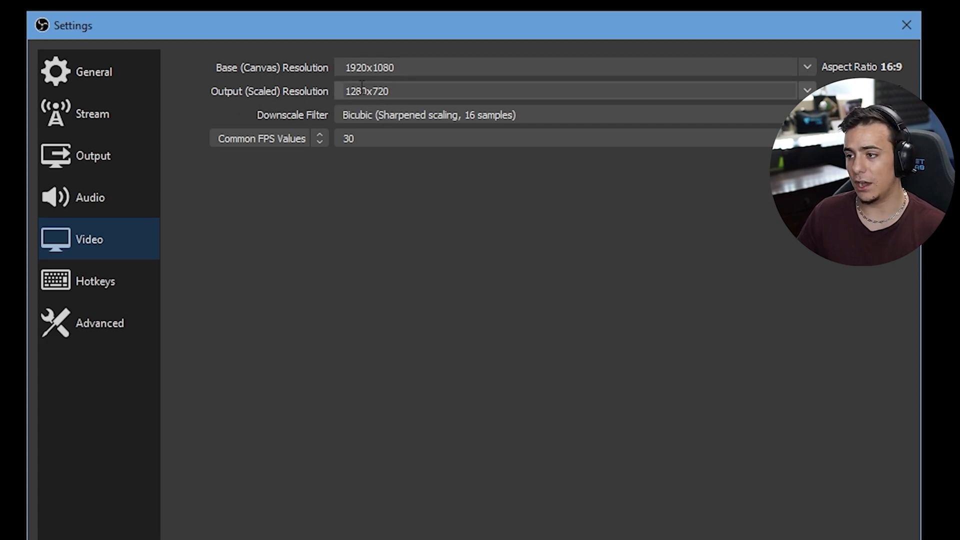
pyautogui.click(700, 91)
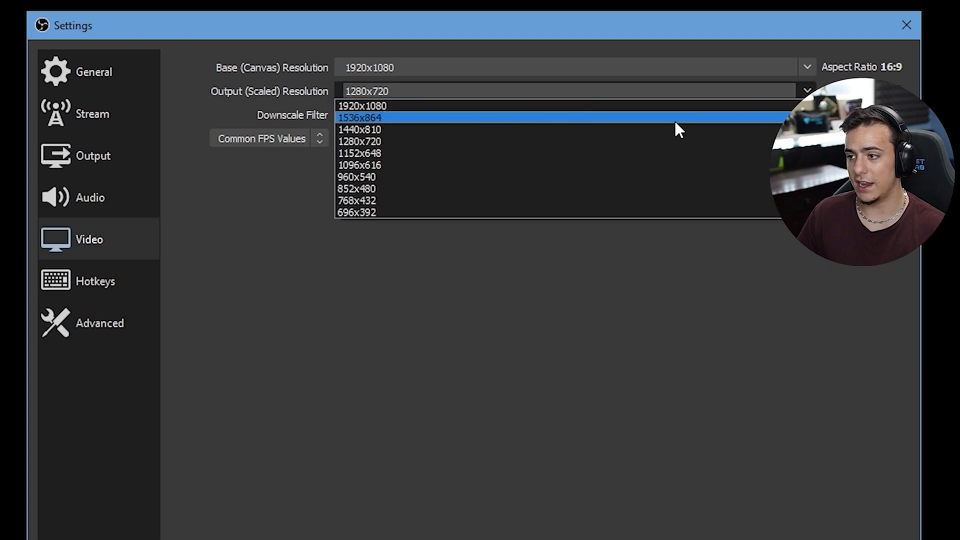
pyautogui.click(650, 109)
pyautogui.click(650, 111)
pyautogui.click(489, 165)
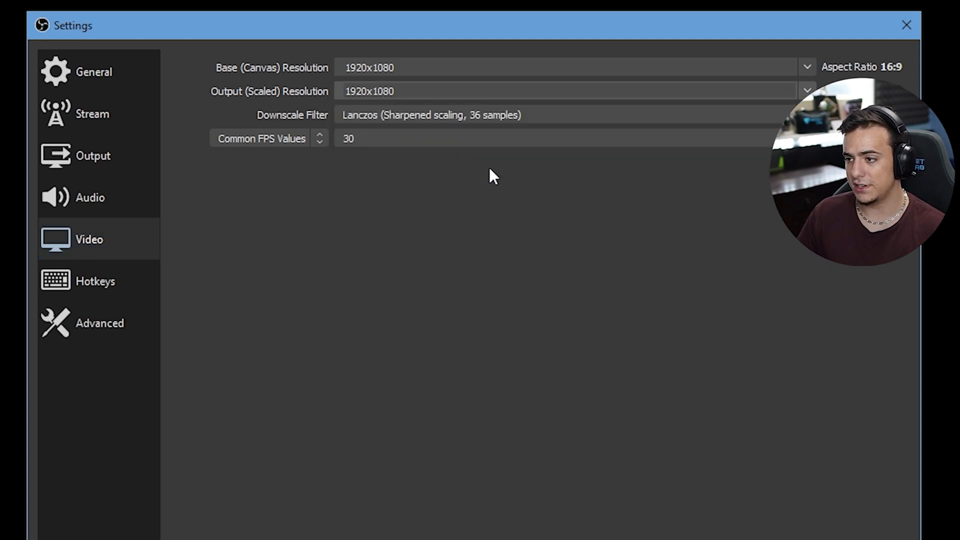
pyautogui.click(457, 136)
pyautogui.click(376, 259)
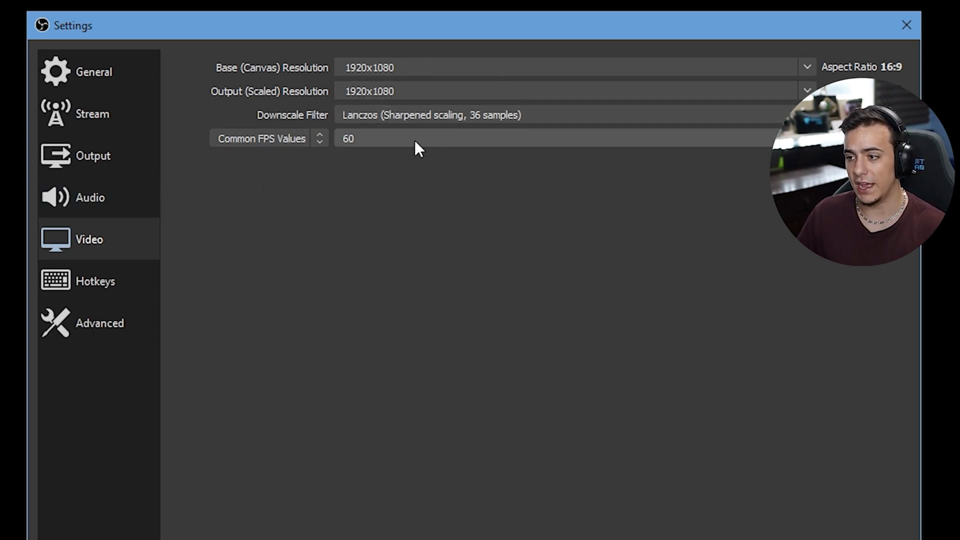
# Try rescaling the streaming output to 1600x900 and switch Rescale Output off again
pyautogui.click(94, 158)
pyautogui.click(203, 100)
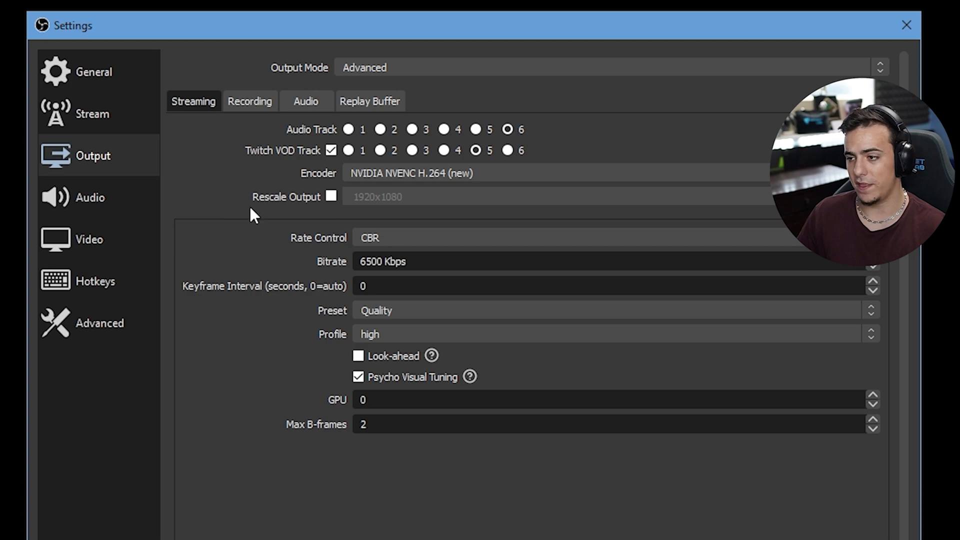
pyautogui.click(331, 196)
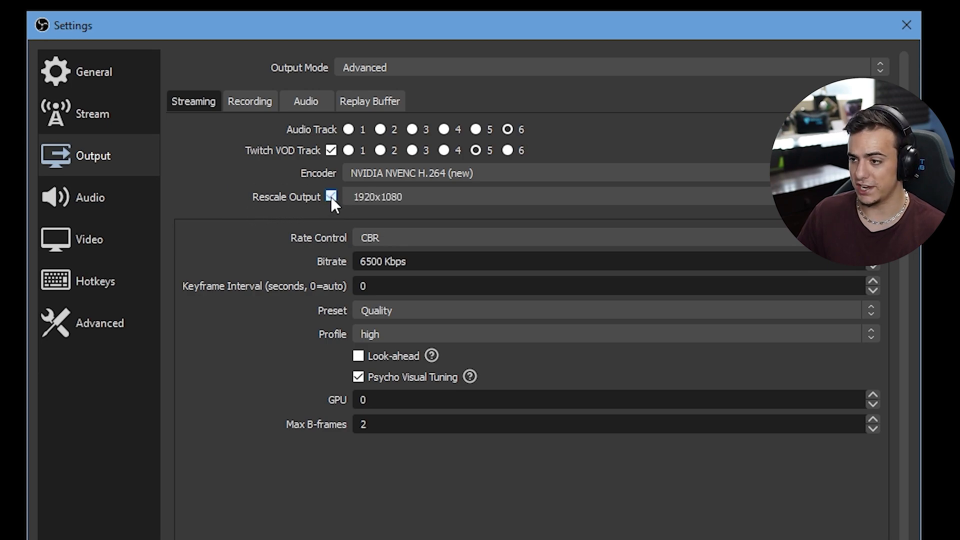
pyautogui.click(872, 196)
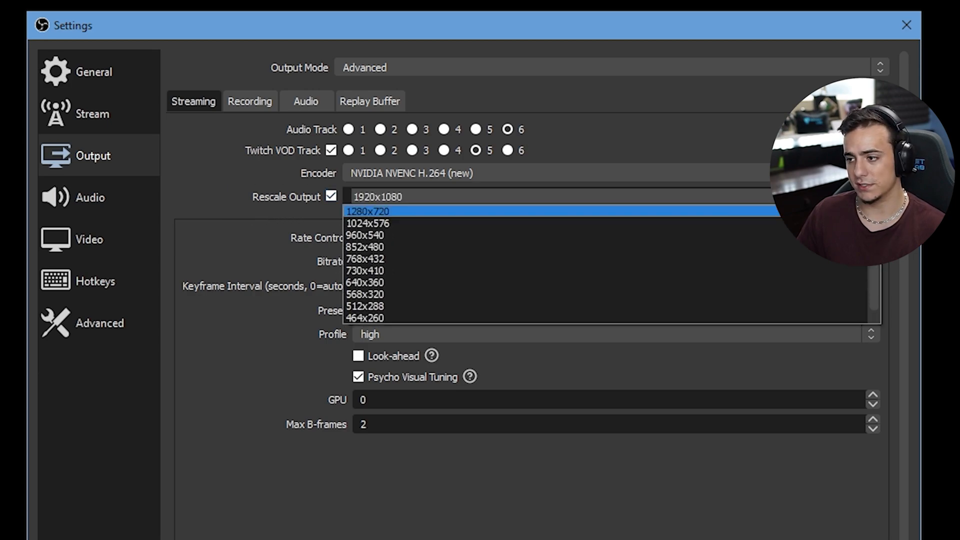
pyautogui.click(439, 197)
pyautogui.moveTo(439, 197); pyautogui.dragTo(309, 201)
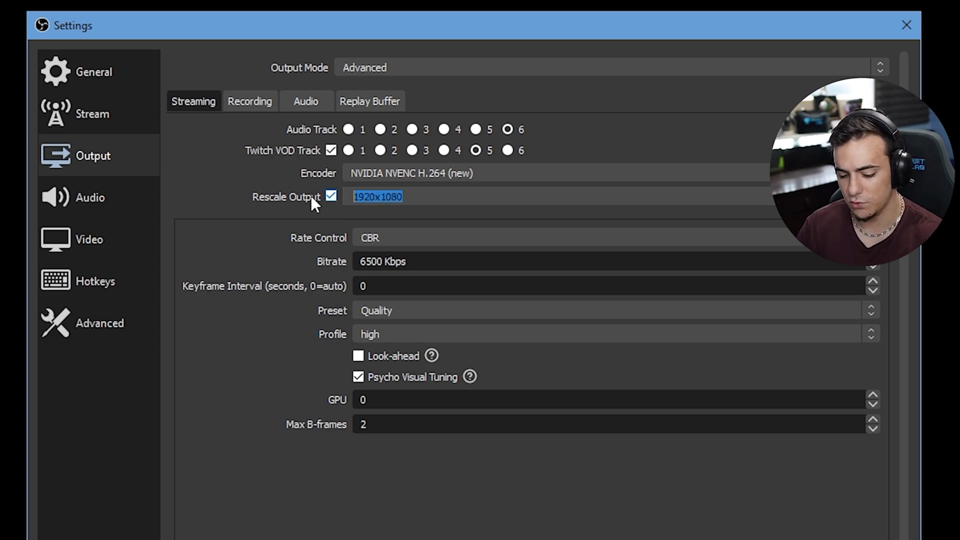
pyautogui.write('1600x900')
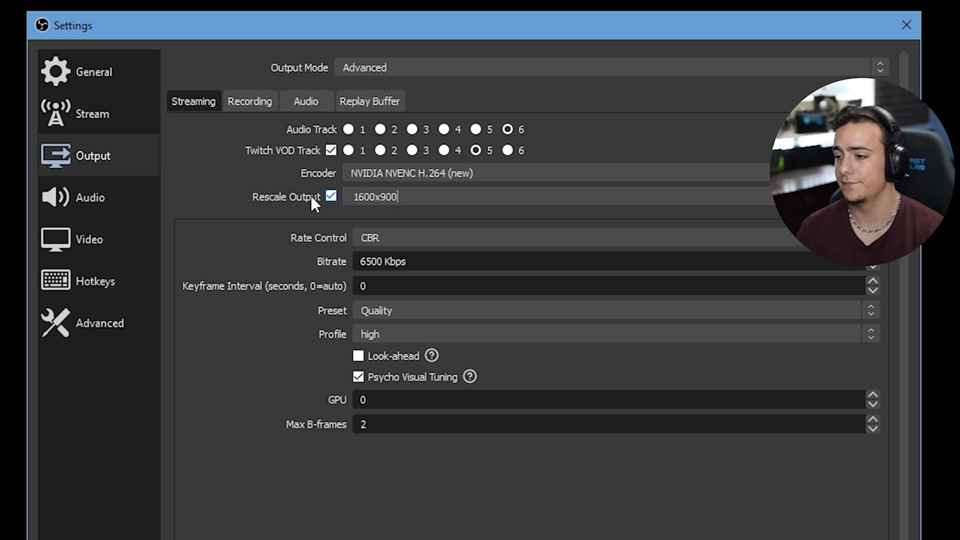
pyautogui.click(311, 196)
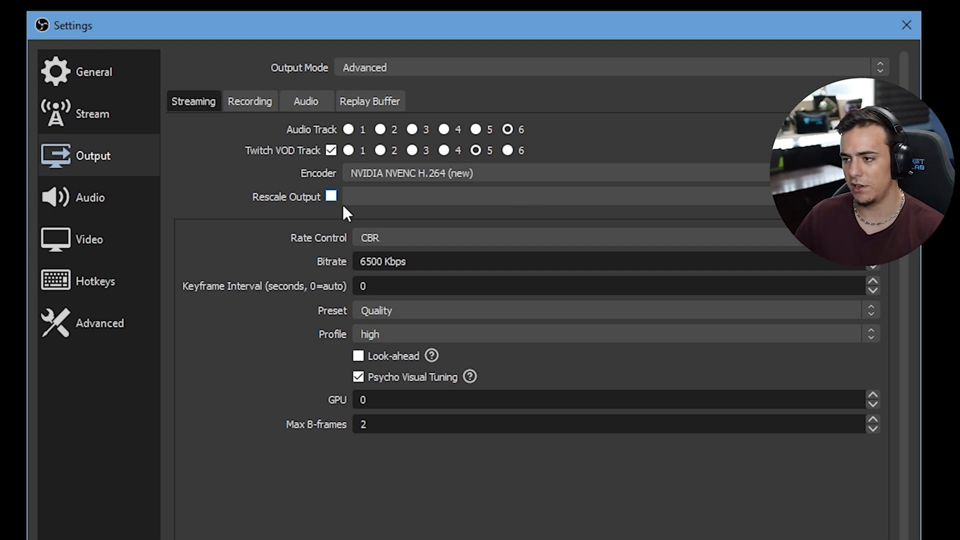
# Set the process priority to Above Normal in the advanced settings
pyautogui.click(107, 280)
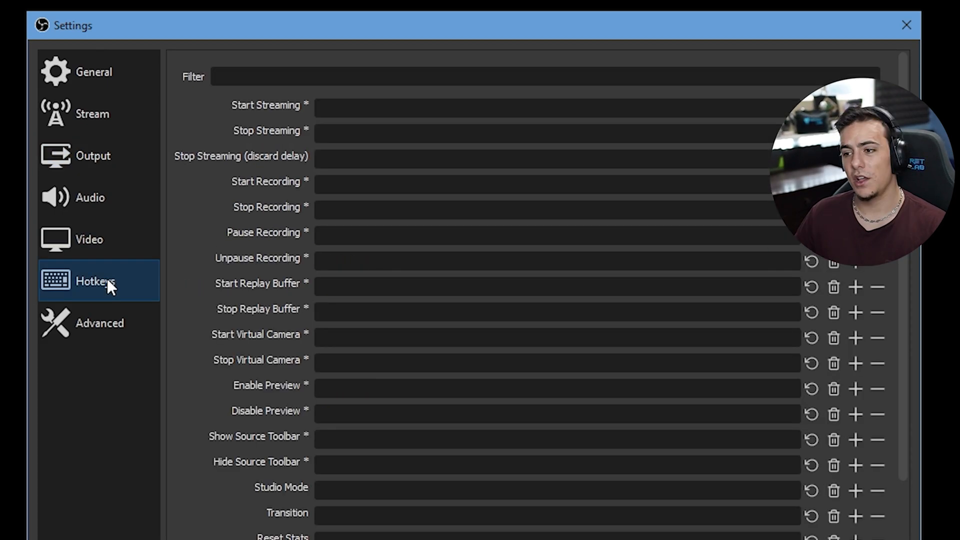
pyautogui.click(97, 320)
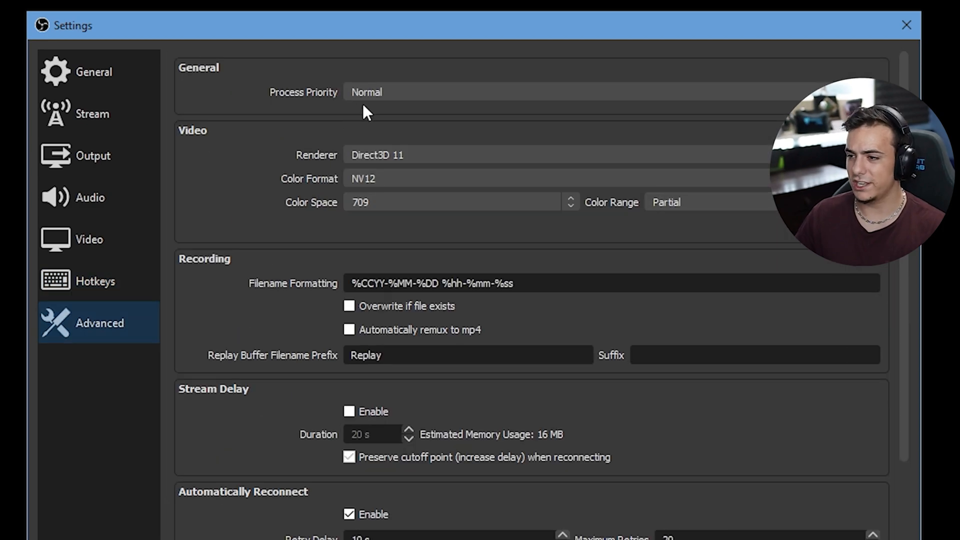
pyautogui.click(390, 92)
pyautogui.click(365, 120)
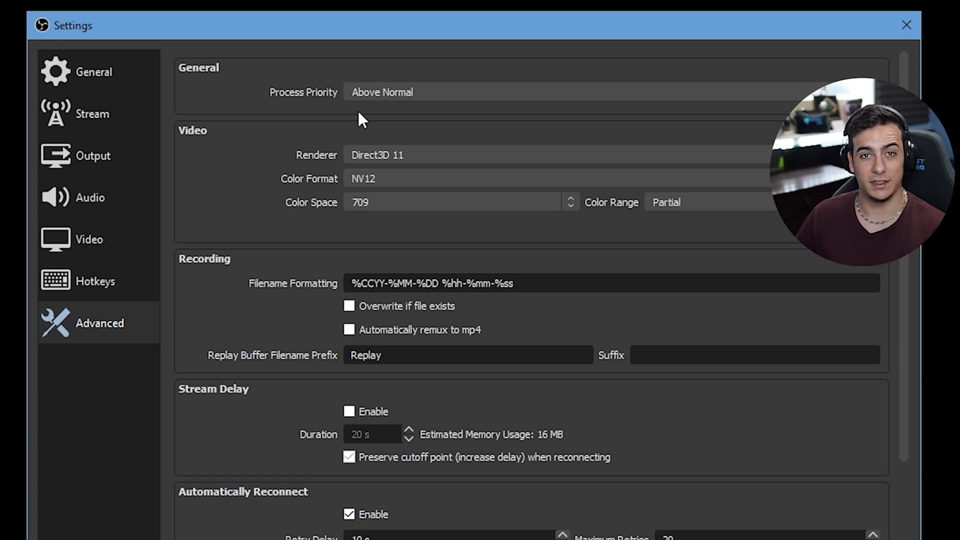
# Review the Renderer and Color Format choices, keeping Direct3D 11 and NV12
pyautogui.click(370, 155)
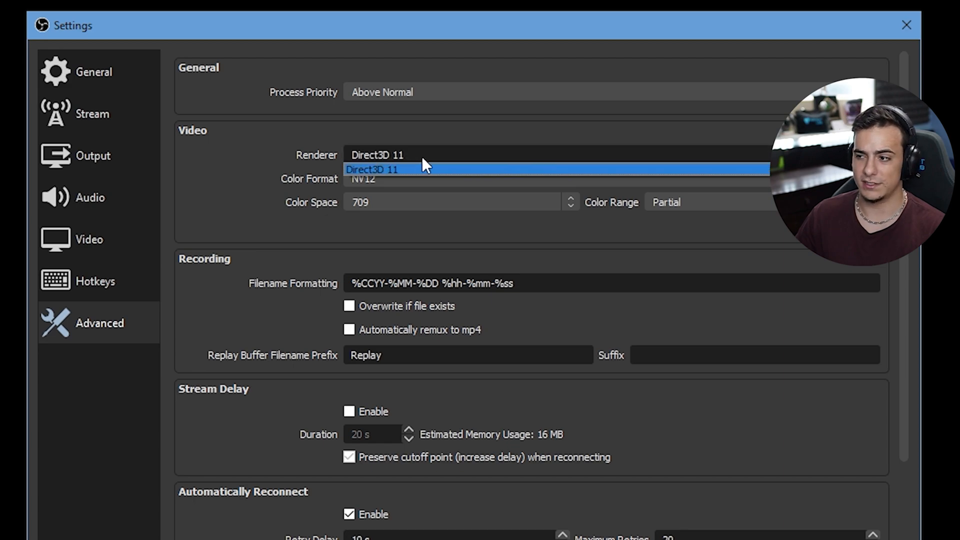
pyautogui.click(459, 161)
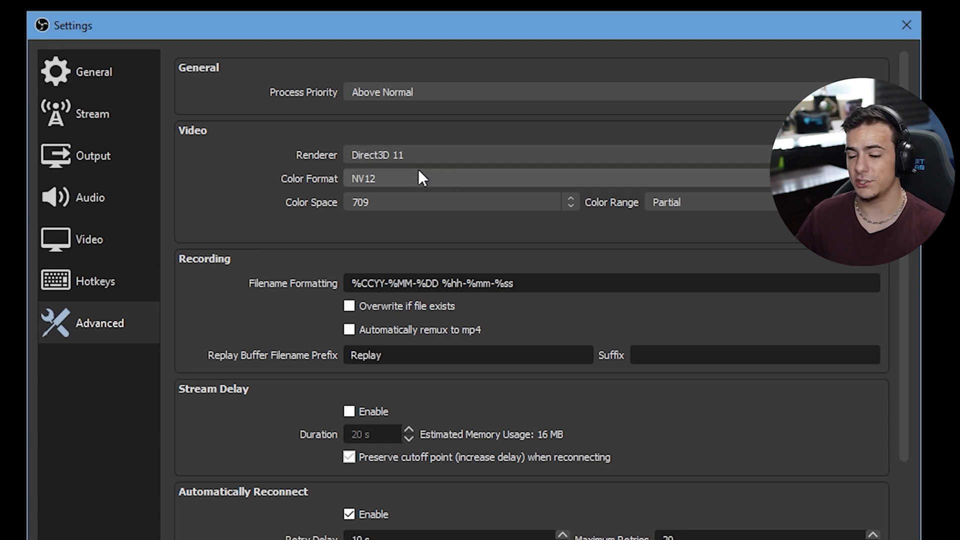
pyautogui.click(415, 180)
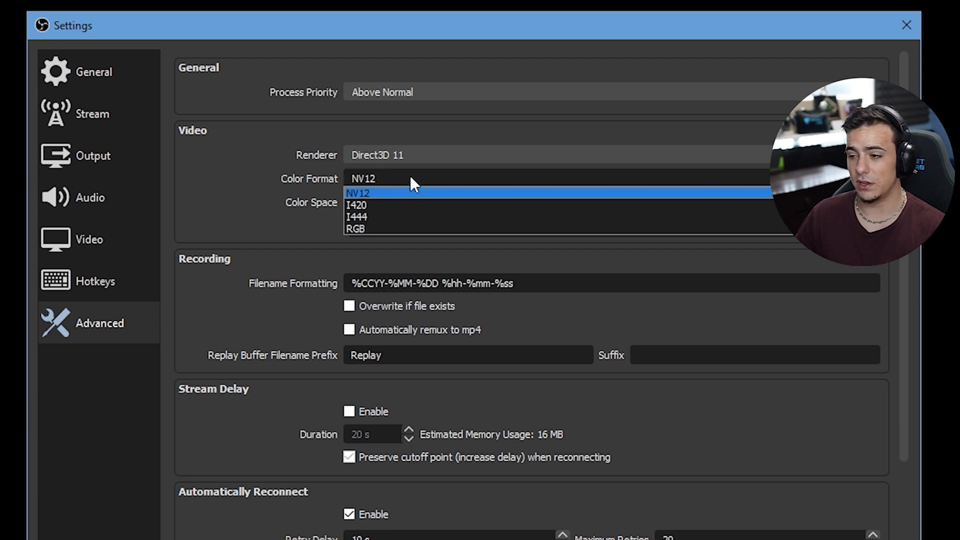
pyautogui.click(410, 178)
# Set the color range to Full and keep the color space at 709
pyautogui.click(725, 205)
pyautogui.click(734, 213)
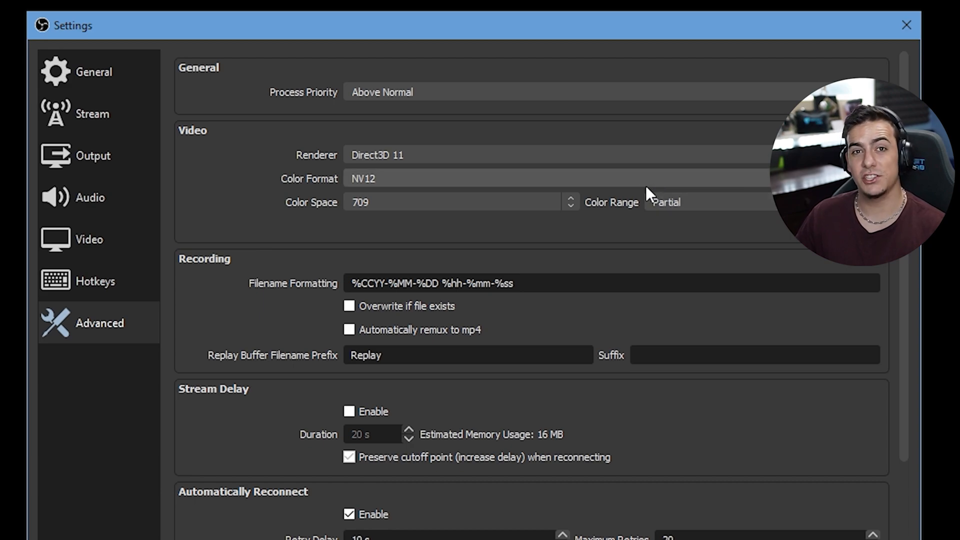
pyautogui.click(650, 205)
pyautogui.click(680, 230)
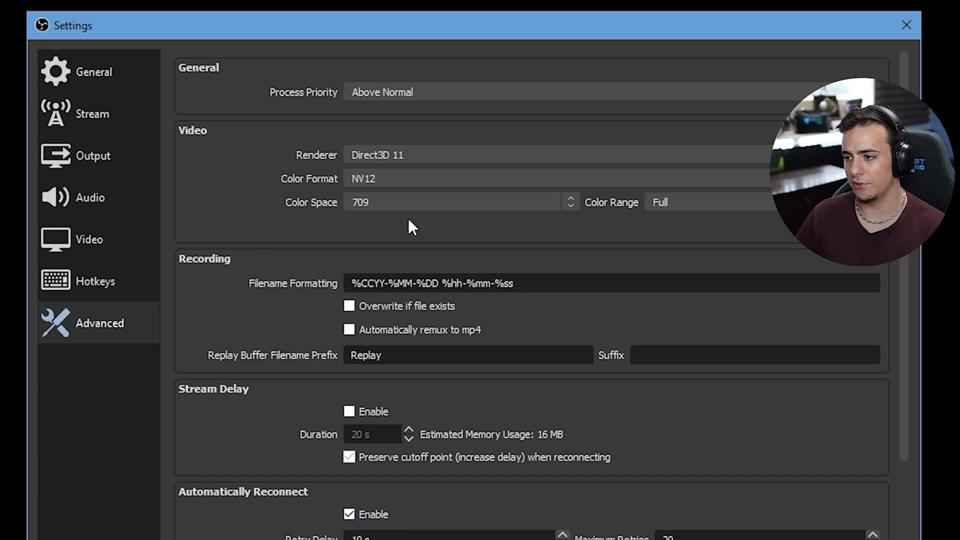
pyautogui.click(464, 202)
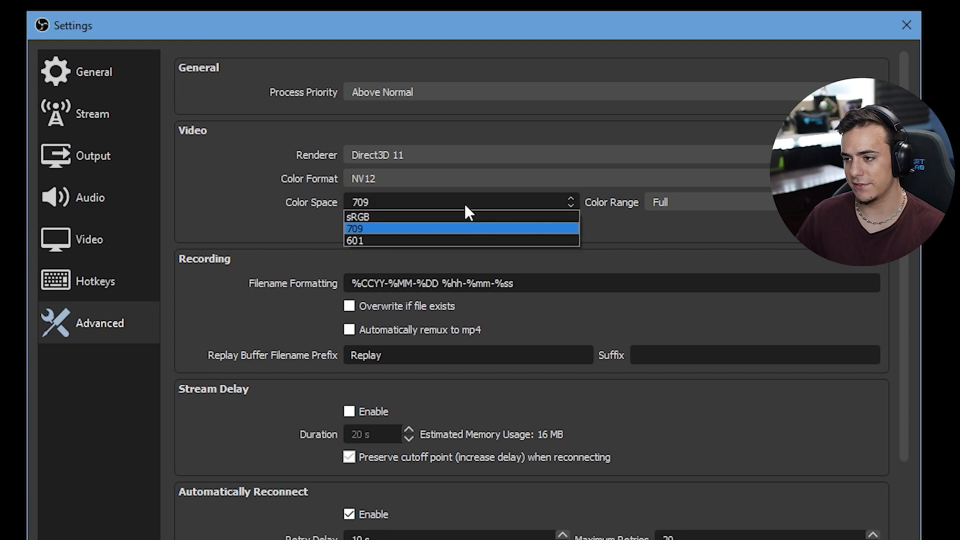
pyautogui.click(450, 241)
pyautogui.click(662, 205)
pyautogui.click(661, 217)
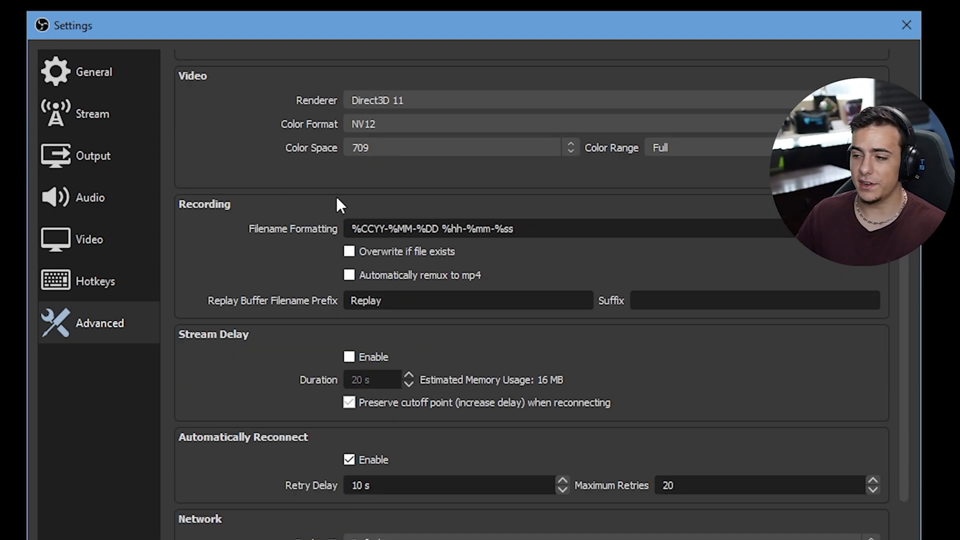
# Examine the filename formatting pattern used for recordings
pyautogui.tripleClick(339, 229)
pyautogui.click(586, 229)
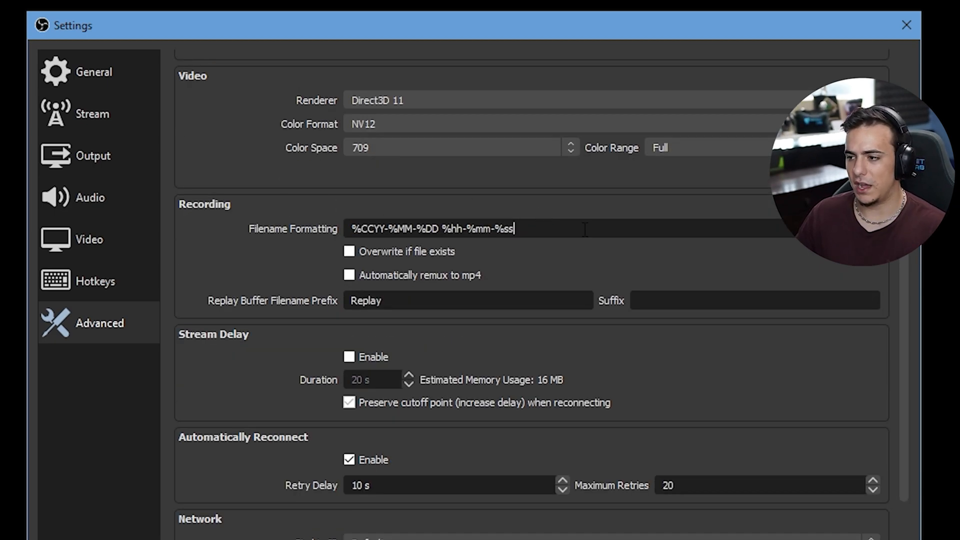
pyautogui.moveTo(530, 226)
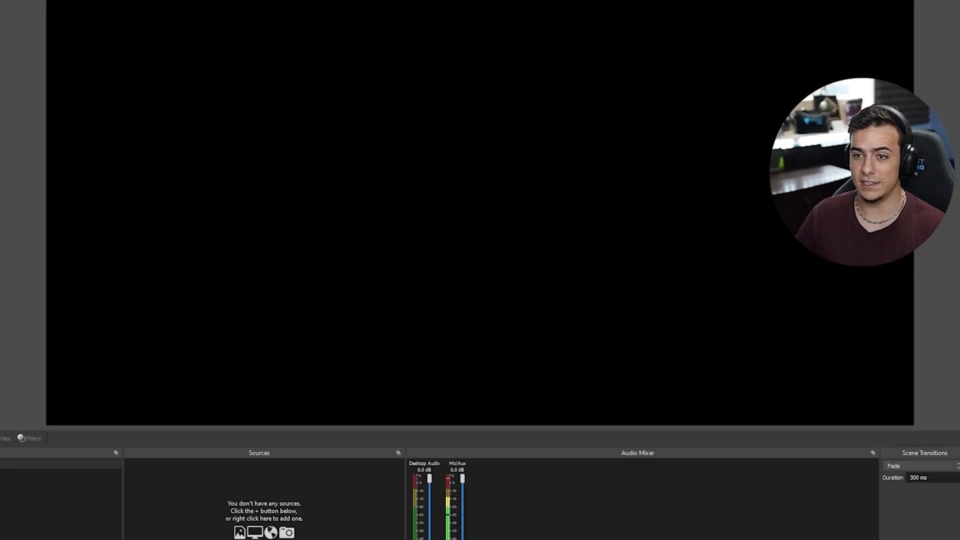
# Open the Remux Recordings window and start browsing for an OBS recording to convert
pyautogui.click(30, 62)
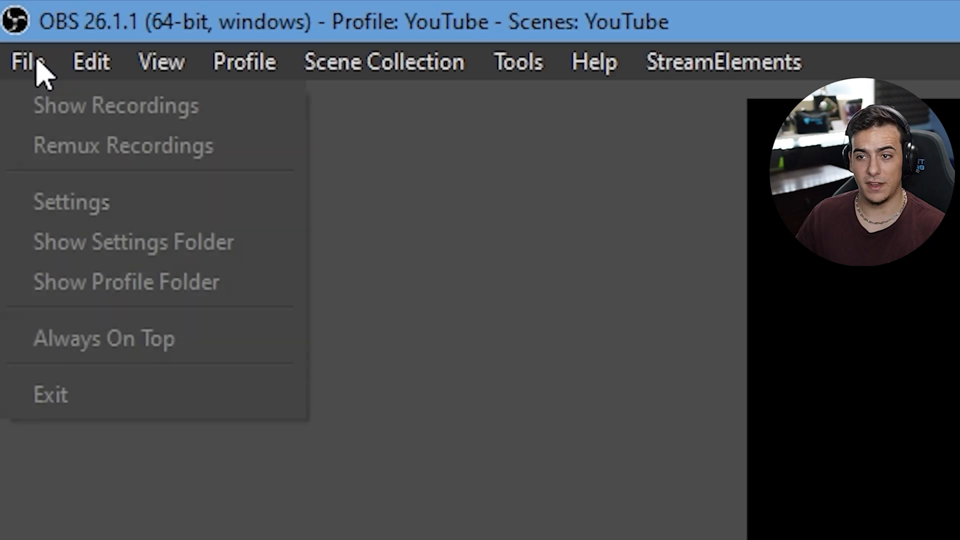
pyautogui.click(102, 145)
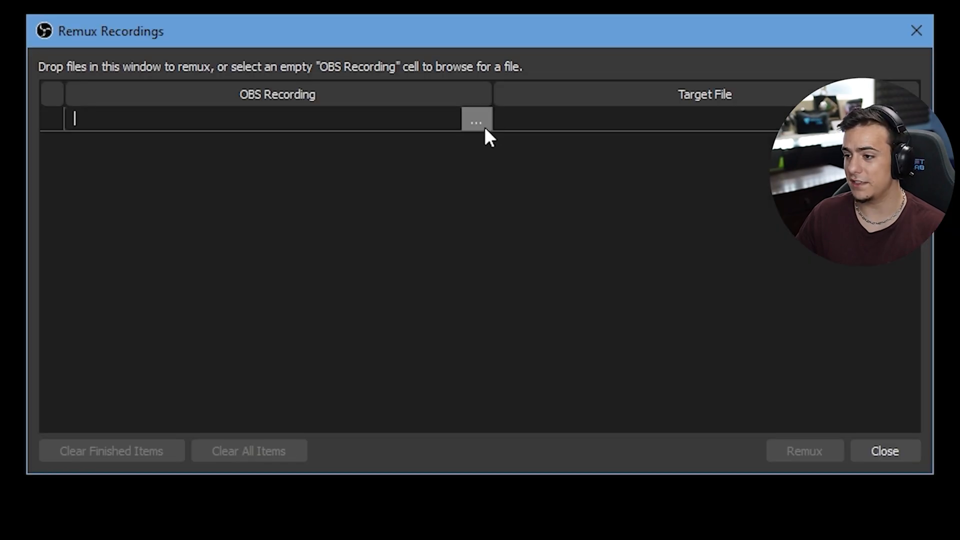
pyautogui.click(483, 125)
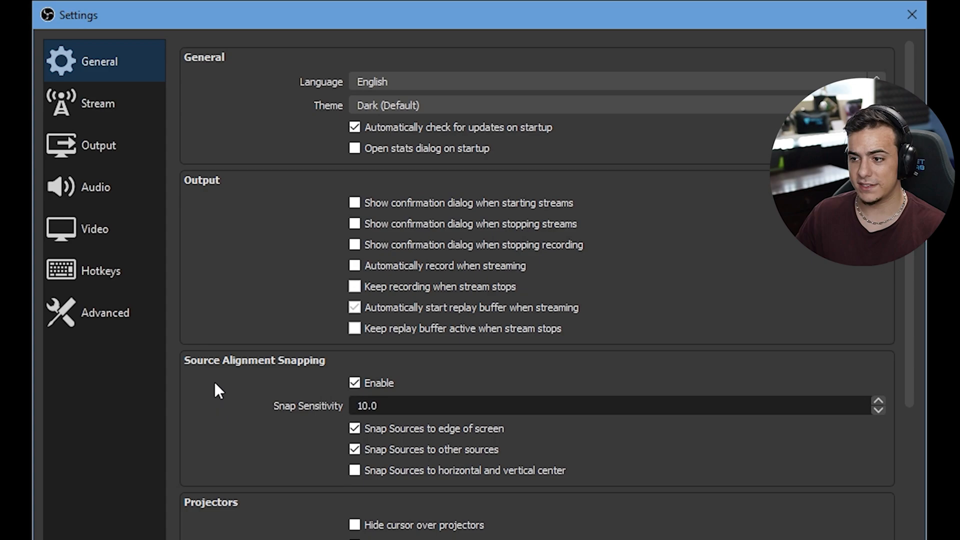
# Enable automatic remuxing of recordings to mp4 in the advanced settings
pyautogui.click(103, 311)
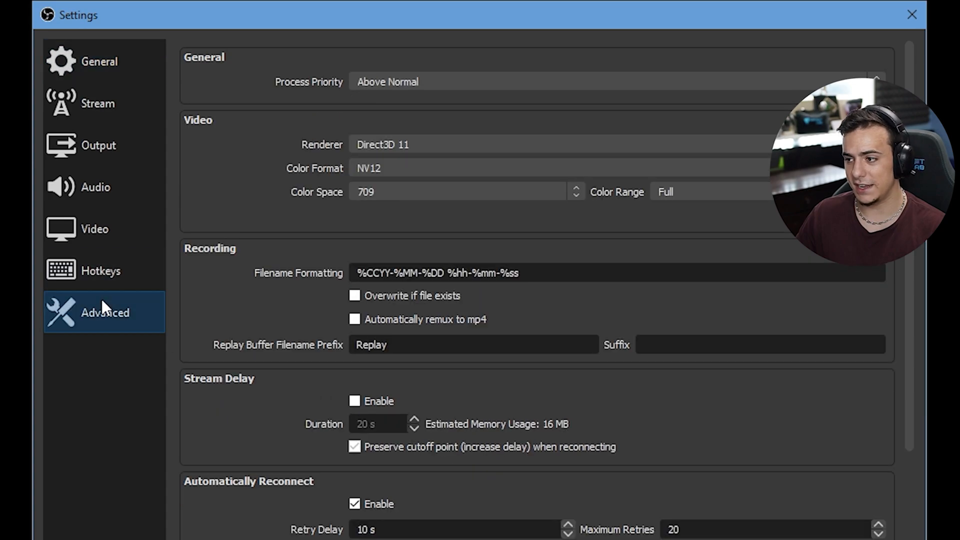
pyautogui.click(382, 324)
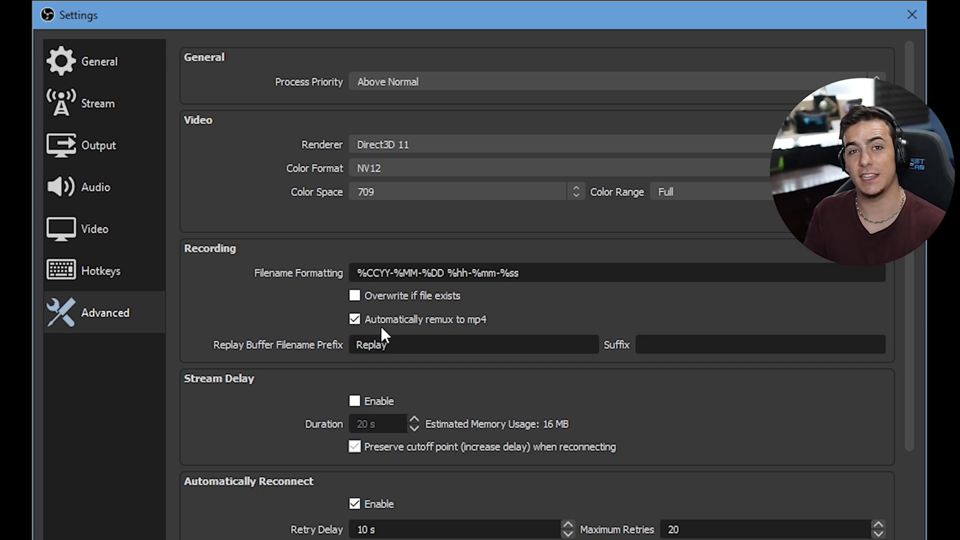
# Review the stream delay, automatic reconnect and network options, keeping Automatically Reconnect enabled
pyautogui.scroll(-2, 213, 328)
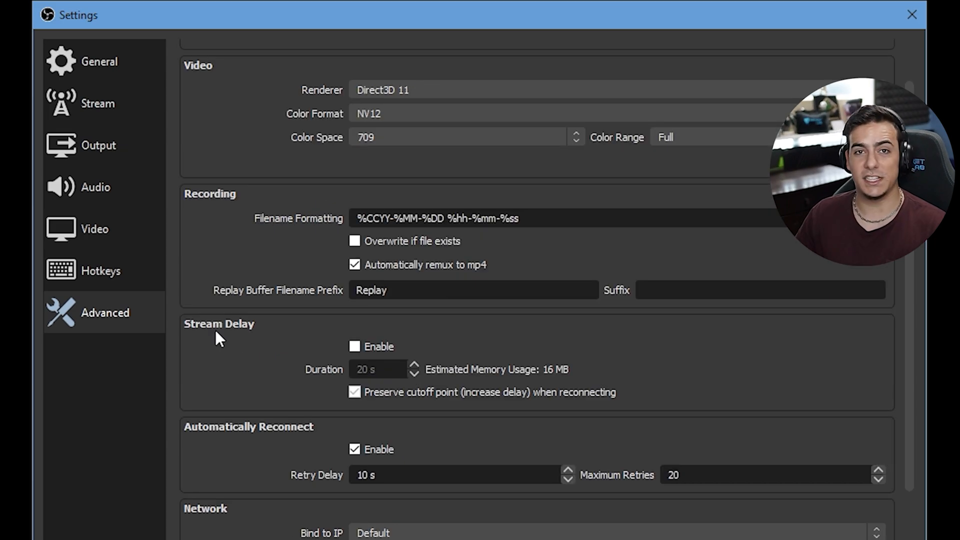
pyautogui.scroll(-4, 426, 313)
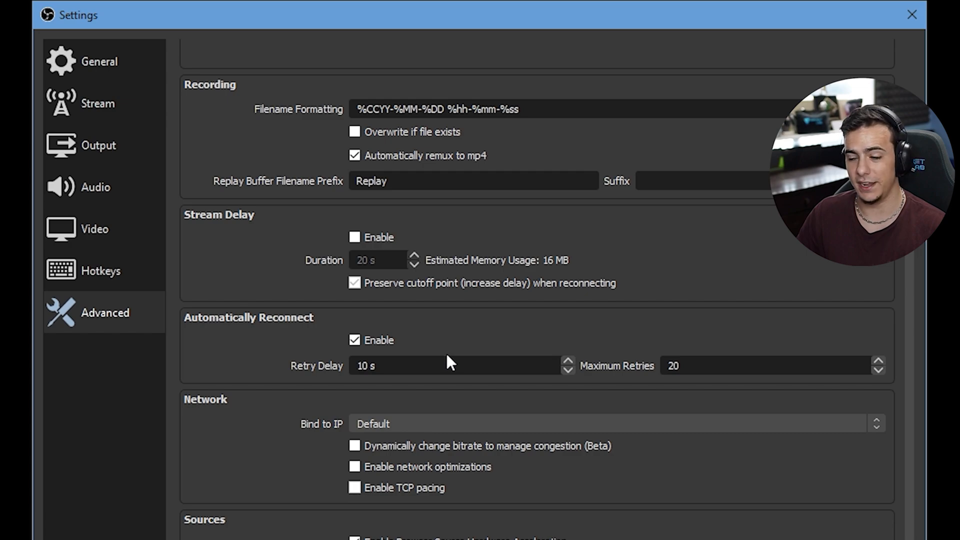
pyautogui.click(354, 343)
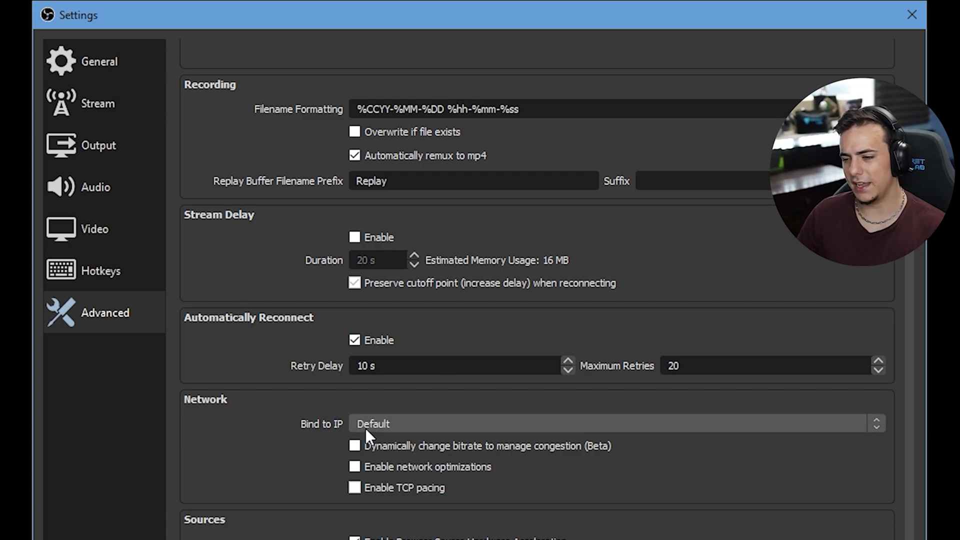
pyautogui.scroll(-1, 390, 490)
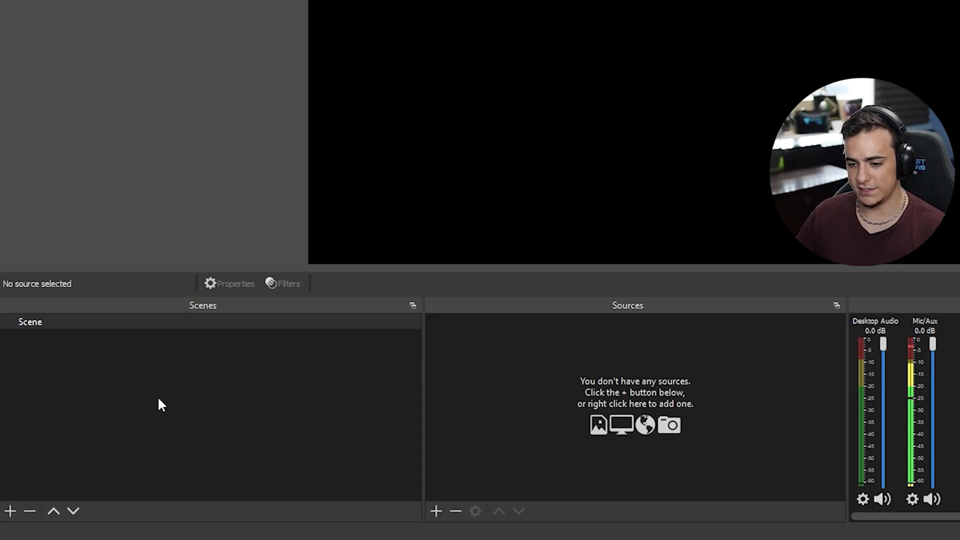
pyautogui.click(89, 455)
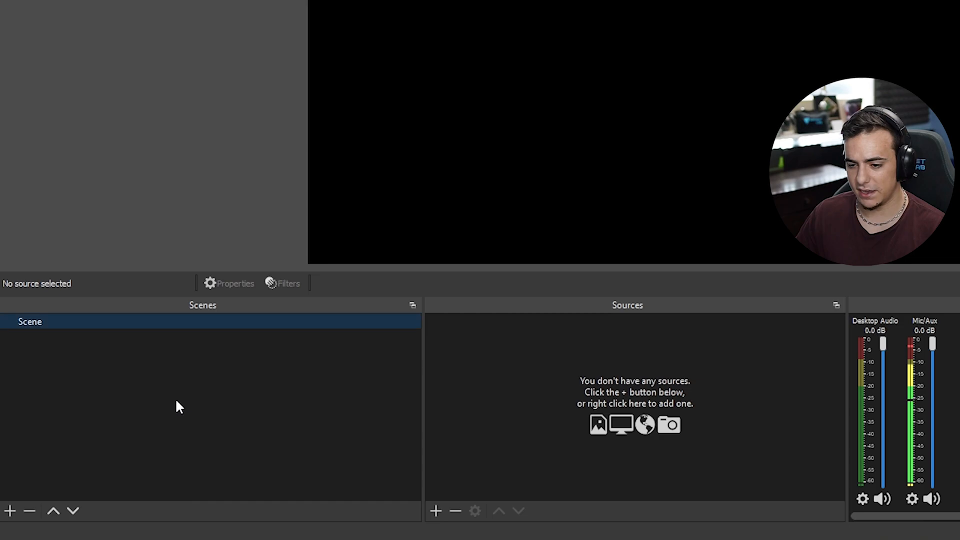
pyautogui.rightClick(177, 401)
pyautogui.rightClick(505, 384)
pyautogui.click(253, 403)
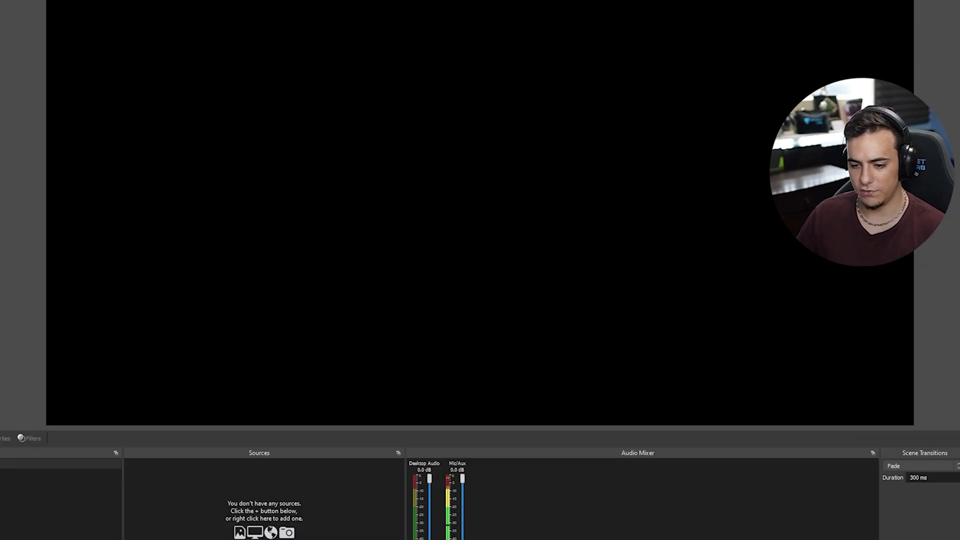
# Add a new scene named Welcome
pyautogui.click(10, 511)
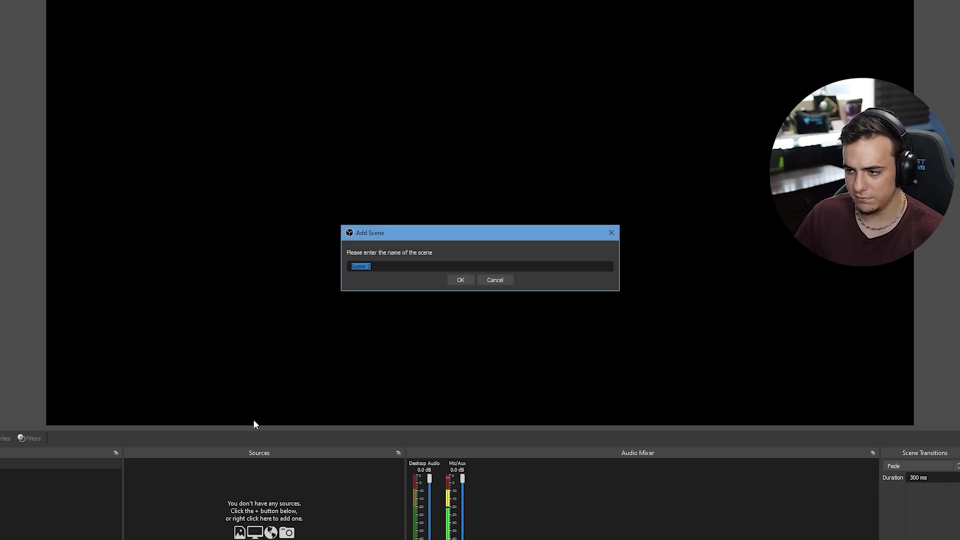
pyautogui.write('Welcom')
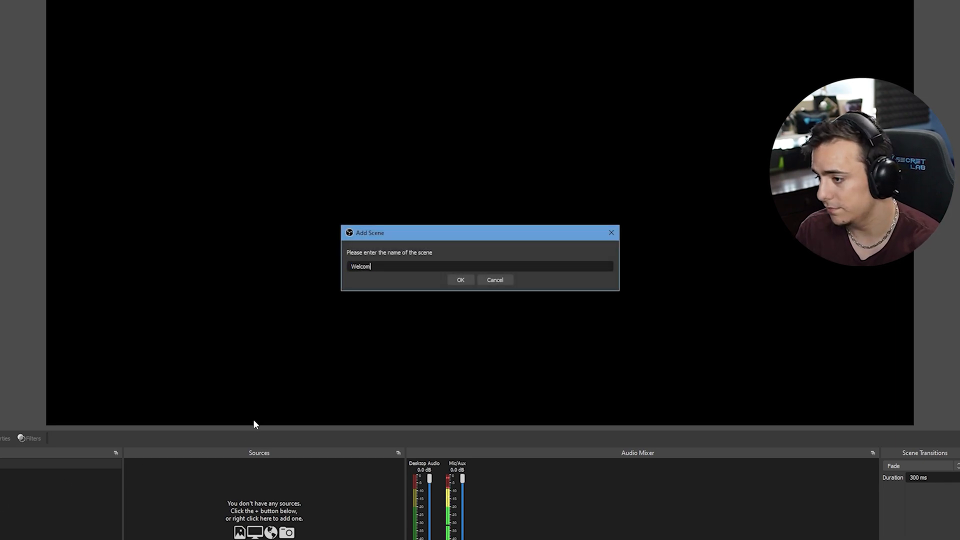
pyautogui.write('e')
pyautogui.press('Return')
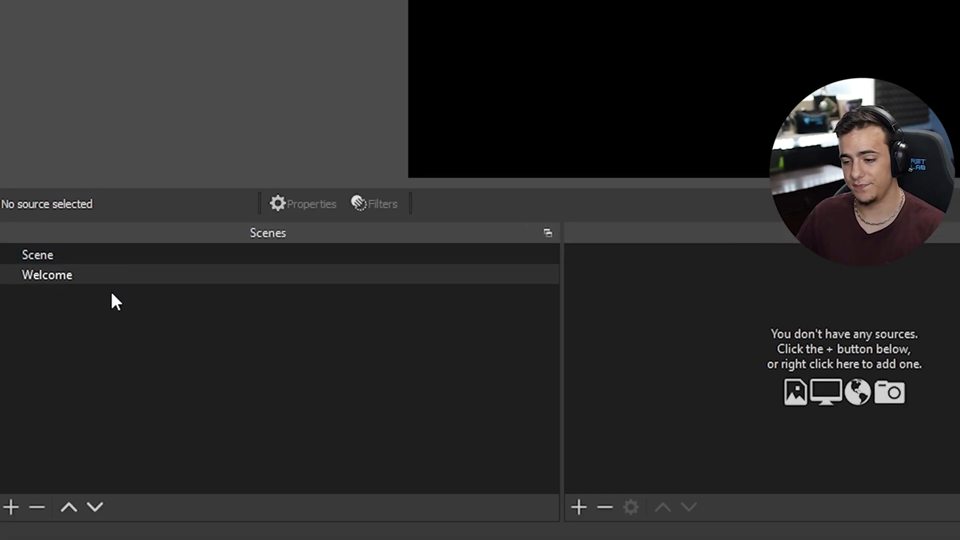
pyautogui.rightClick(704, 311)
pyautogui.moveTo(746, 327)
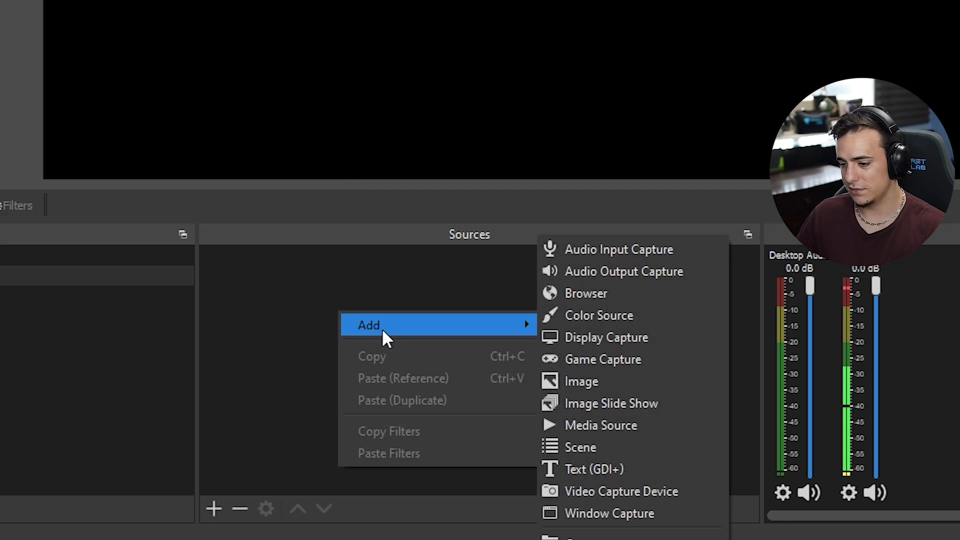
pyautogui.click(227, 367)
pyautogui.rightClick(424, 297)
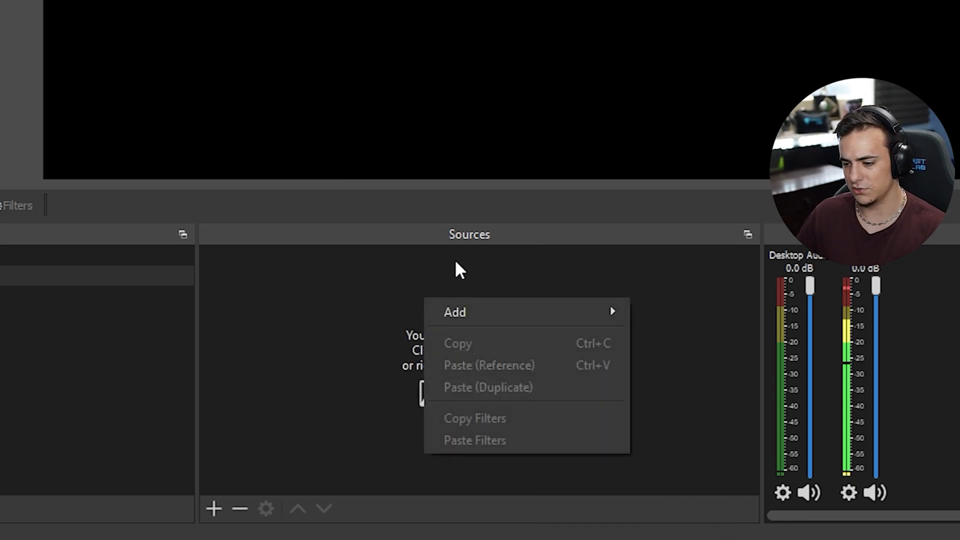
pyautogui.click(211, 508)
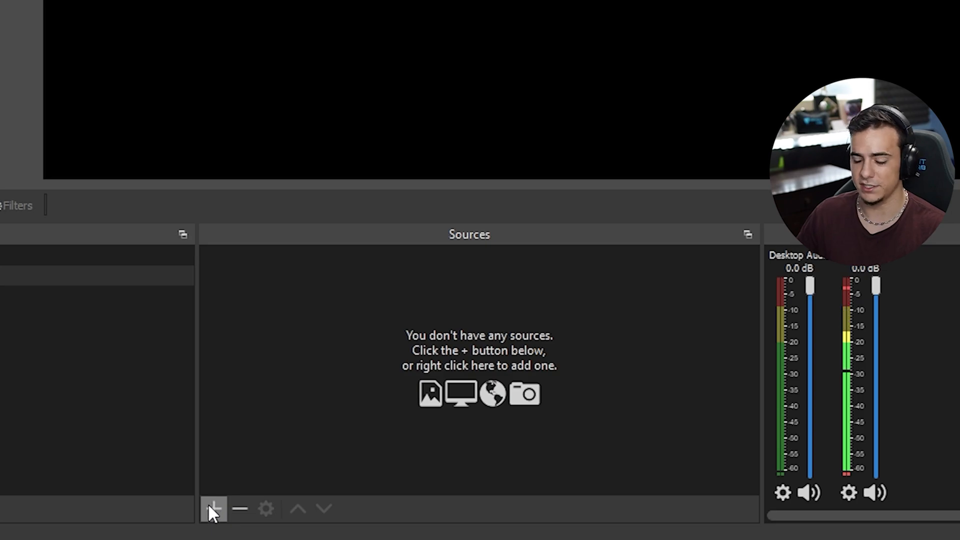
# Add a new Game Capture source to the Welcome scene, keeping its mode on Capture any fullscreen application
pyautogui.rightClick(335, 372)
pyautogui.moveTo(525, 382)
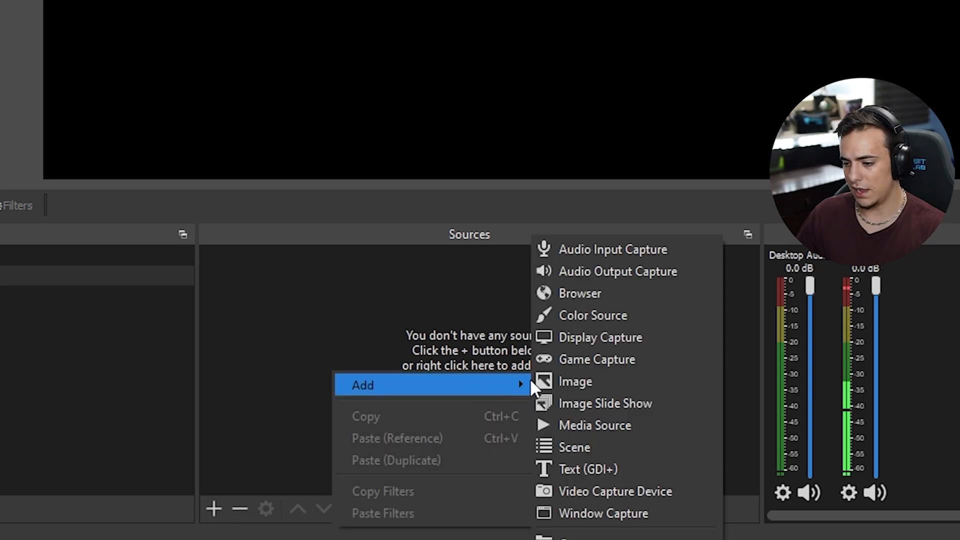
pyautogui.click(596, 361)
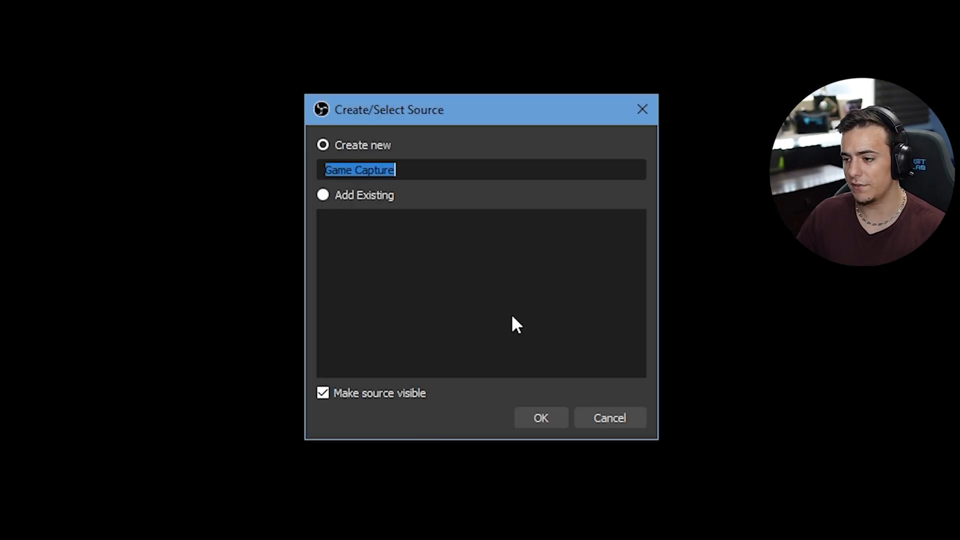
pyautogui.click(540, 417)
pyautogui.click(364, 375)
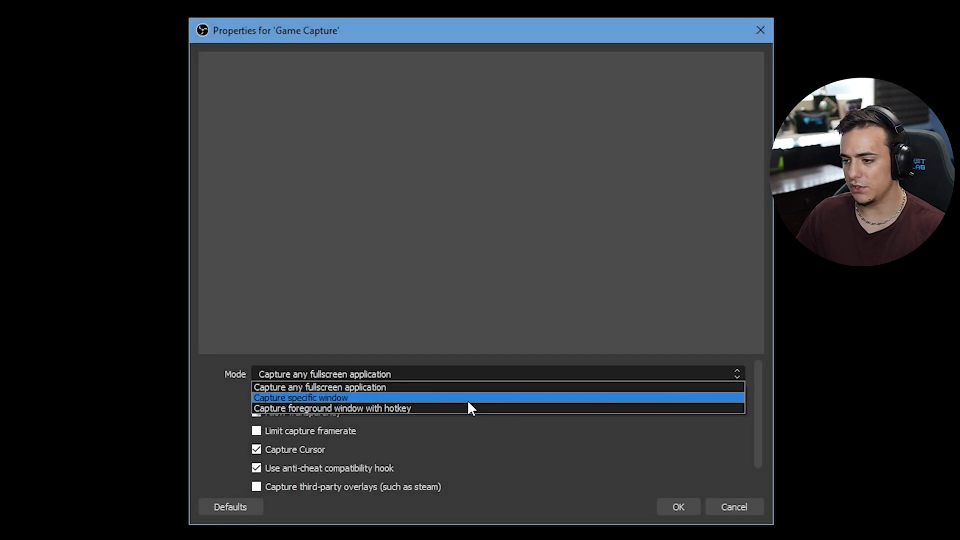
pyautogui.click(540, 434)
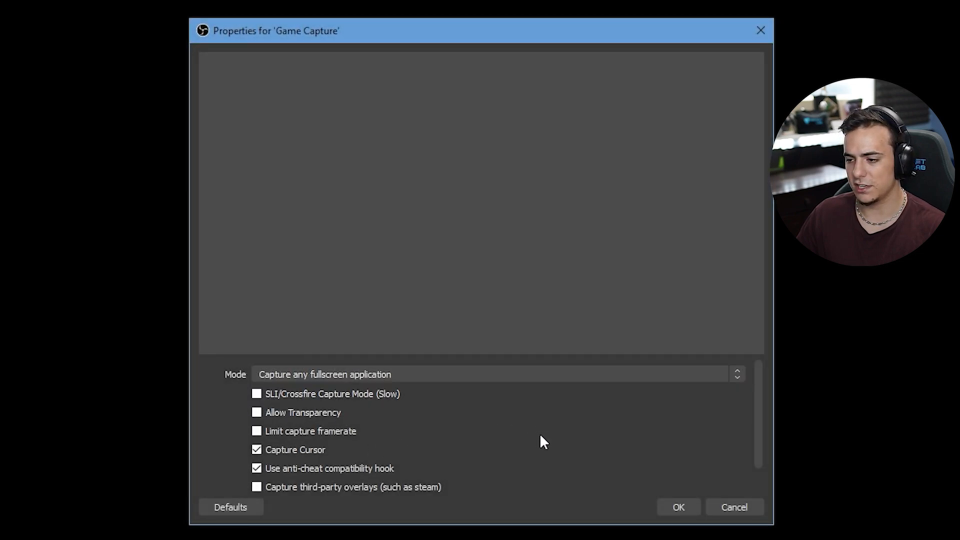
pyautogui.click(449, 372)
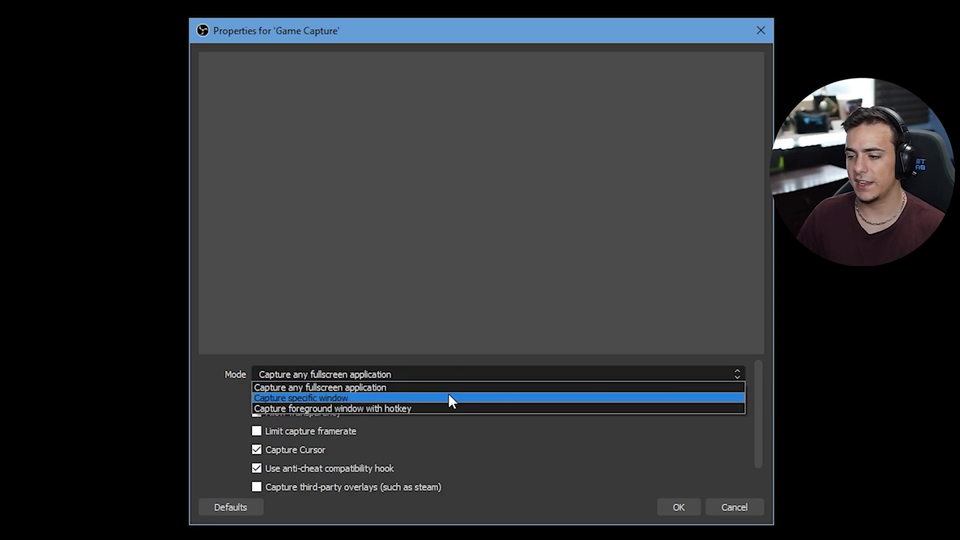
pyautogui.click(448, 398)
pyautogui.click(443, 368)
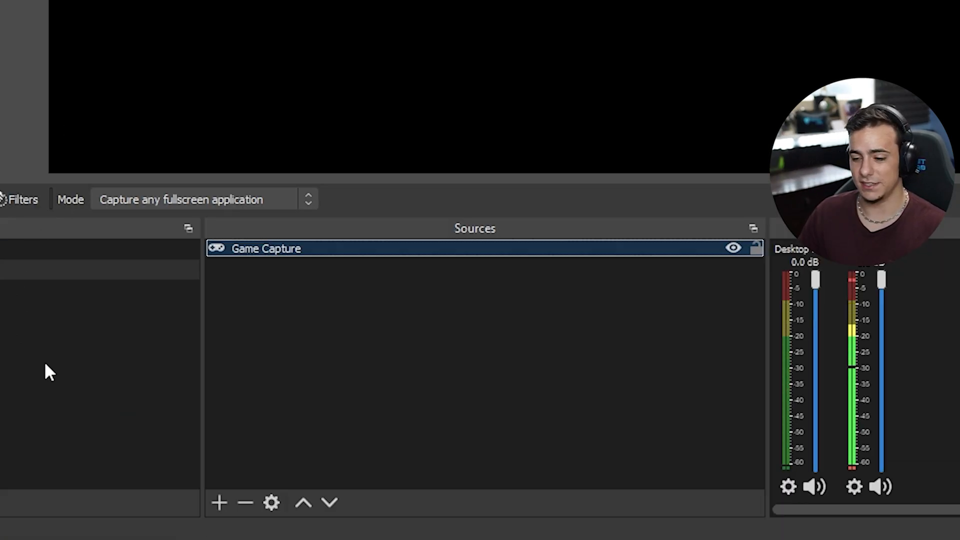
# Add a new Display Capture source for Display 1: 2560x1440 @ 0,0 with Capture Cursor enabled
pyautogui.click(220, 502)
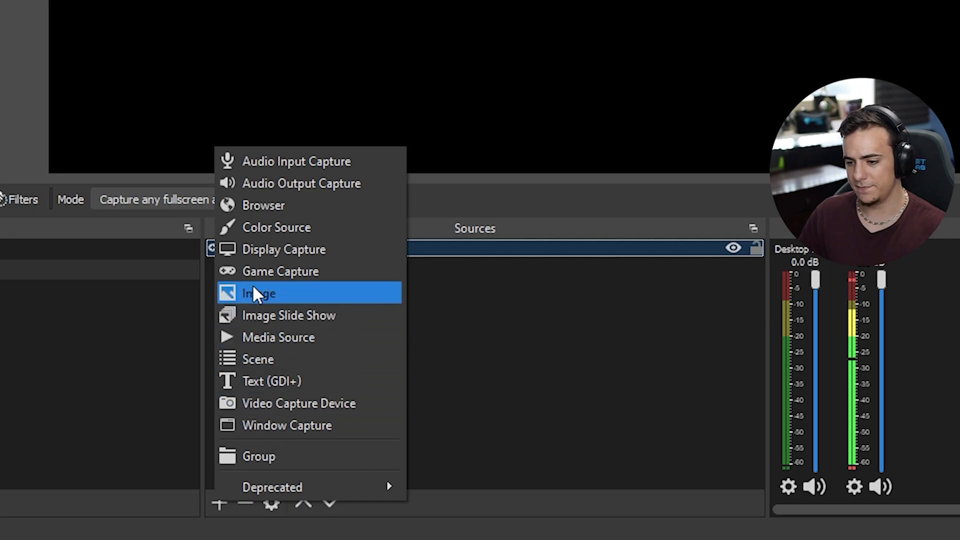
pyautogui.click(266, 249)
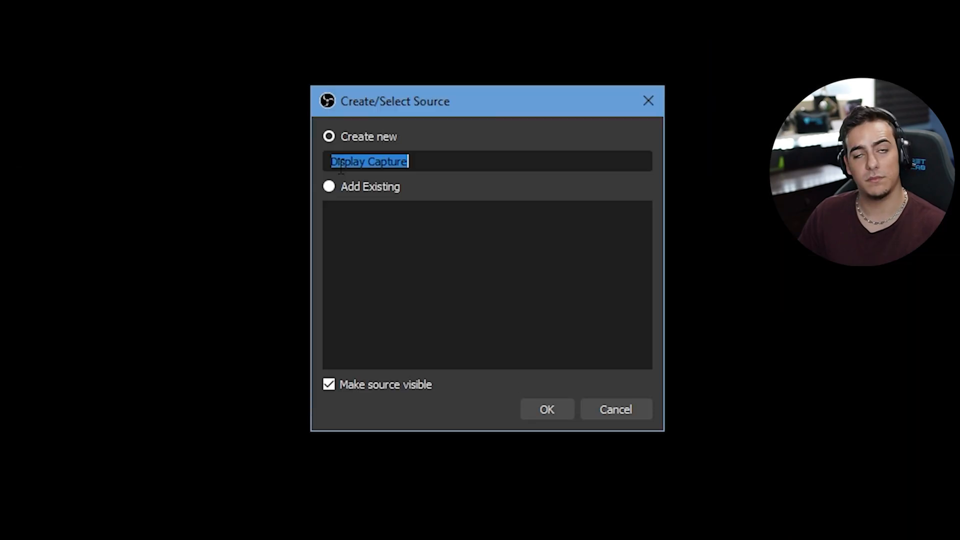
pyautogui.click(546, 409)
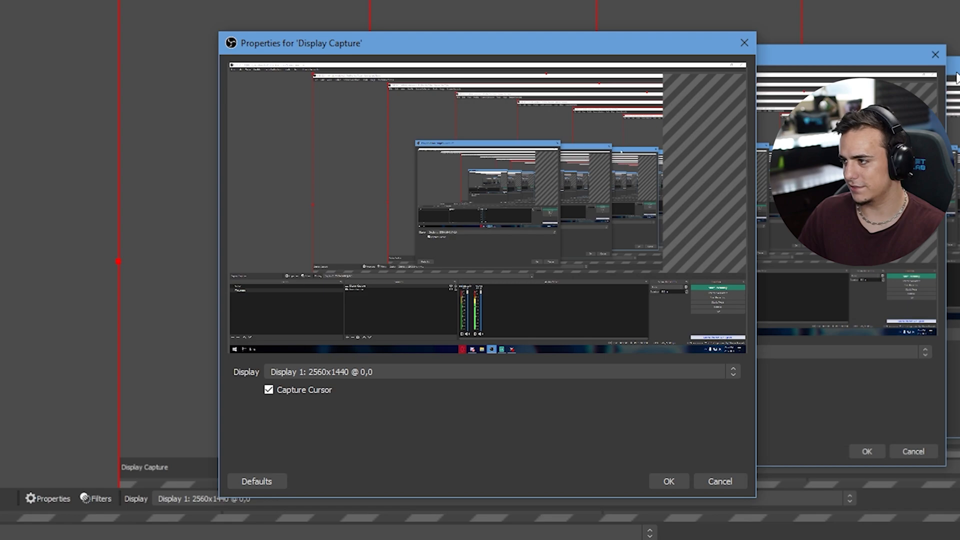
pyautogui.click(406, 371)
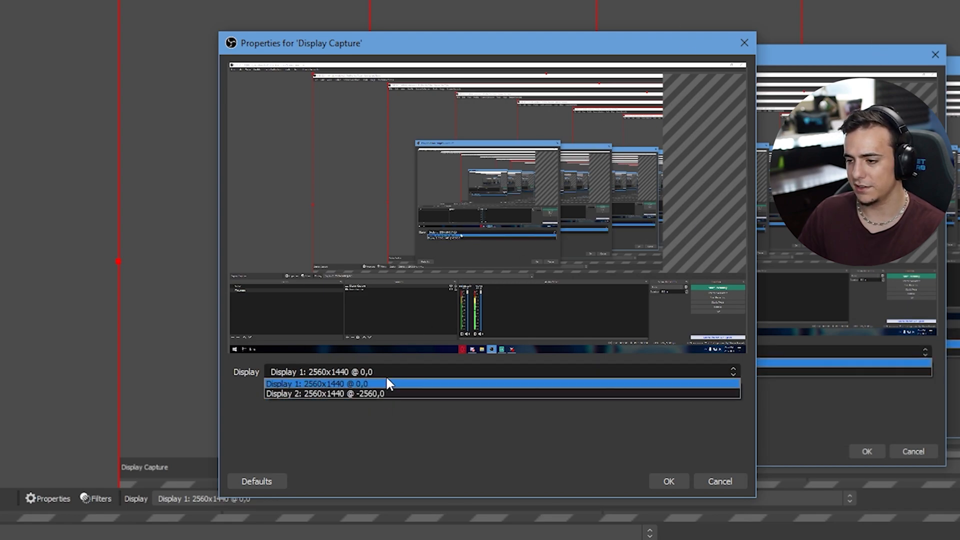
pyautogui.click(385, 384)
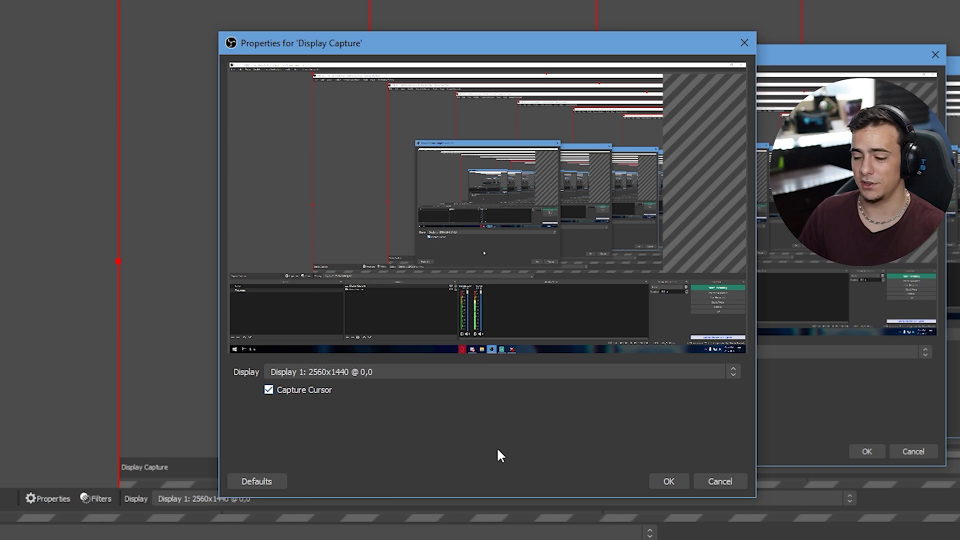
pyautogui.click(668, 481)
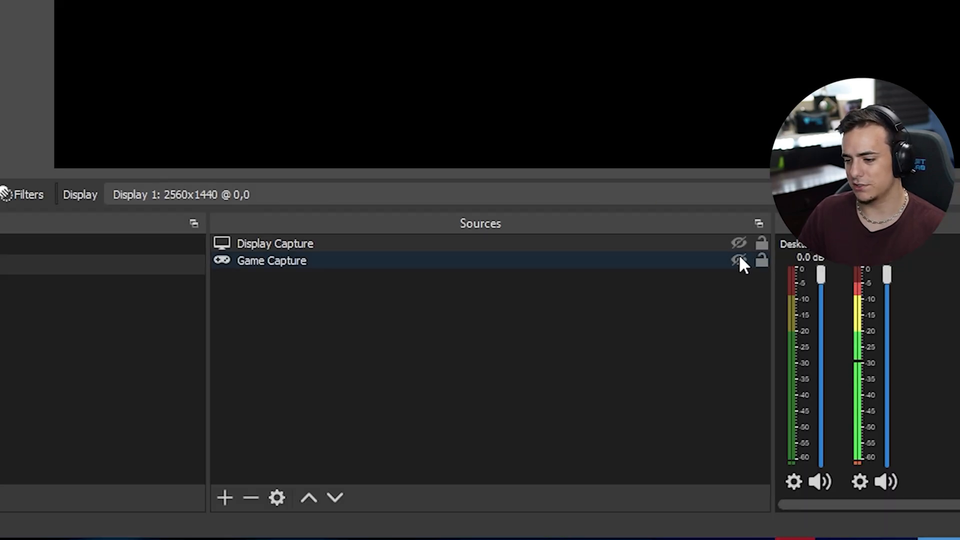
# Toggle the source visibility so that Display Capture is hidden and Game Capture is shown
pyautogui.click(407, 397)
pyautogui.click(739, 243)
pyautogui.click(739, 243)
pyautogui.click(739, 243)
pyautogui.click(739, 243)
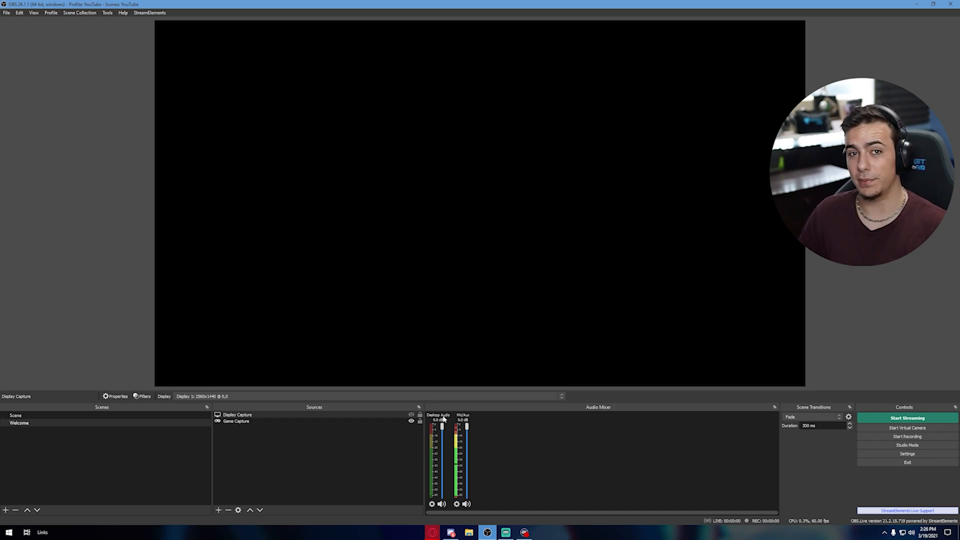
# Connect the Twitch account in the stream settings with Bandwidth Test Mode enabled, and save the settings
pyautogui.click(867, 456)
pyautogui.click(301, 159)
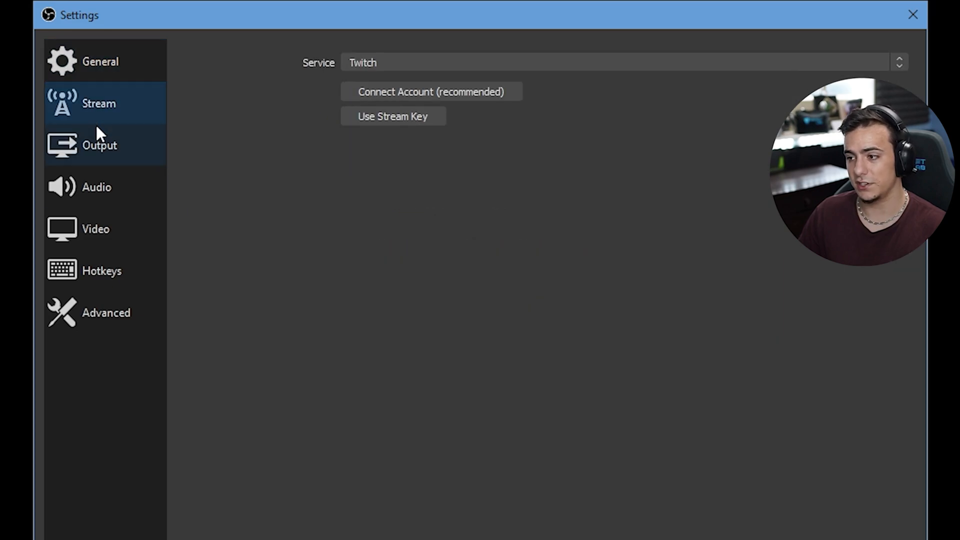
pyautogui.click(380, 93)
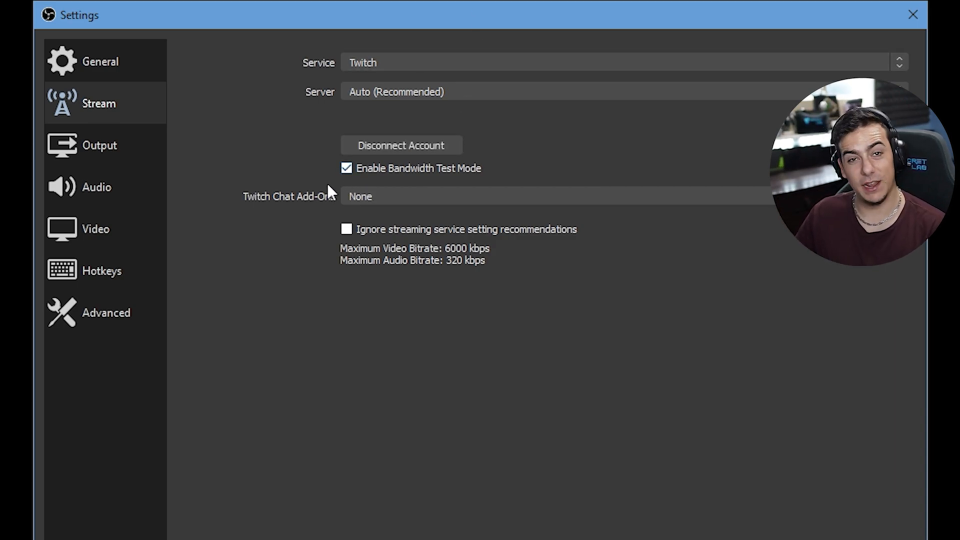
pyautogui.click(874, 483)
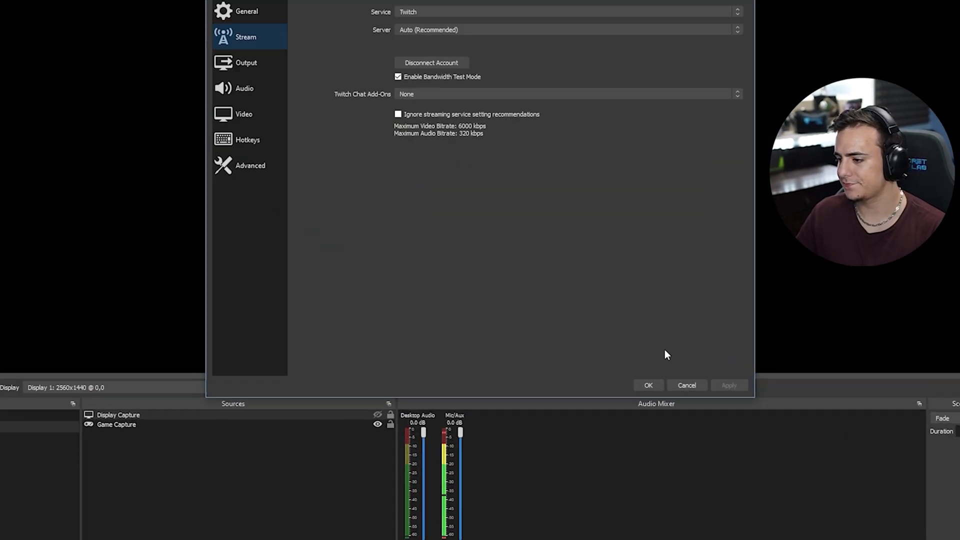
pyautogui.click(593, 395)
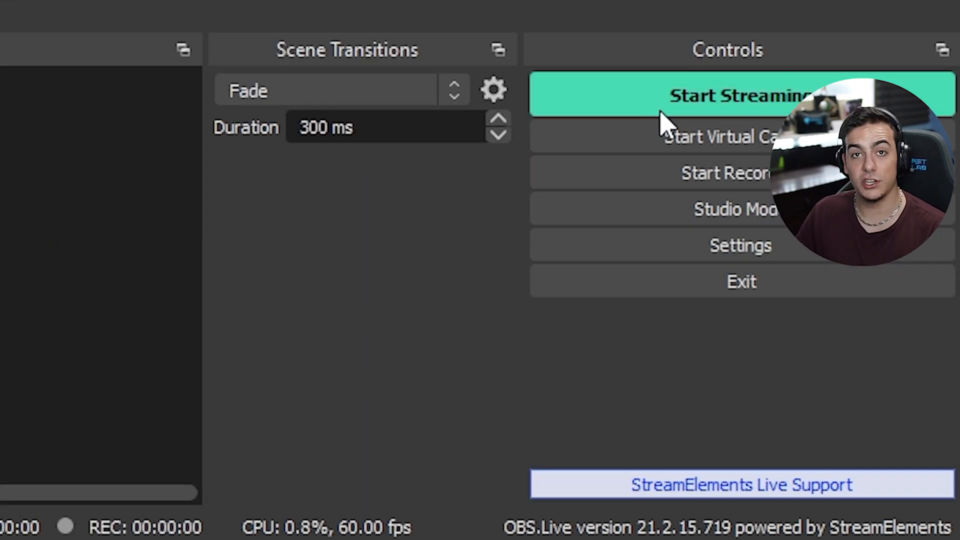
# Run a test stream in bandwidth test mode, stop it, and close the Stream Information window
pyautogui.click(957, 236)
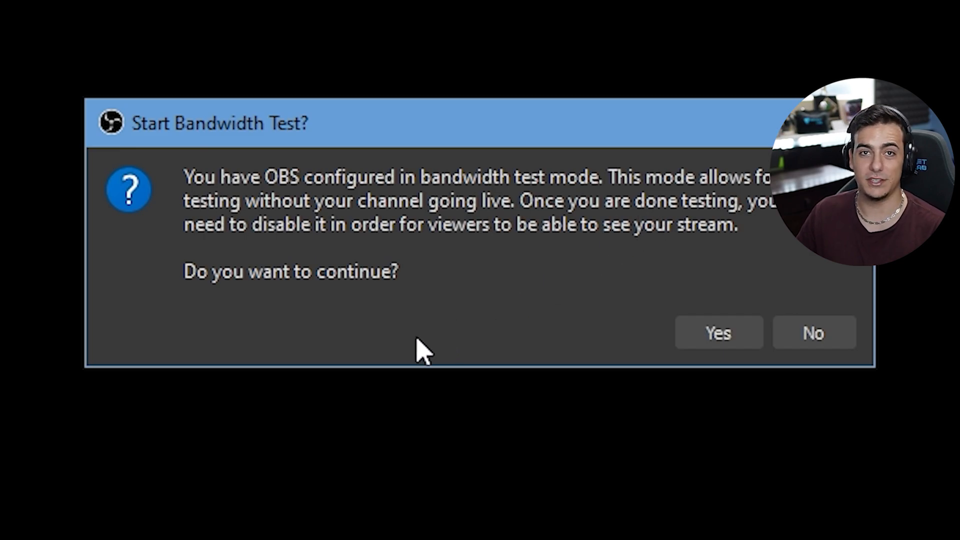
pyautogui.click(716, 334)
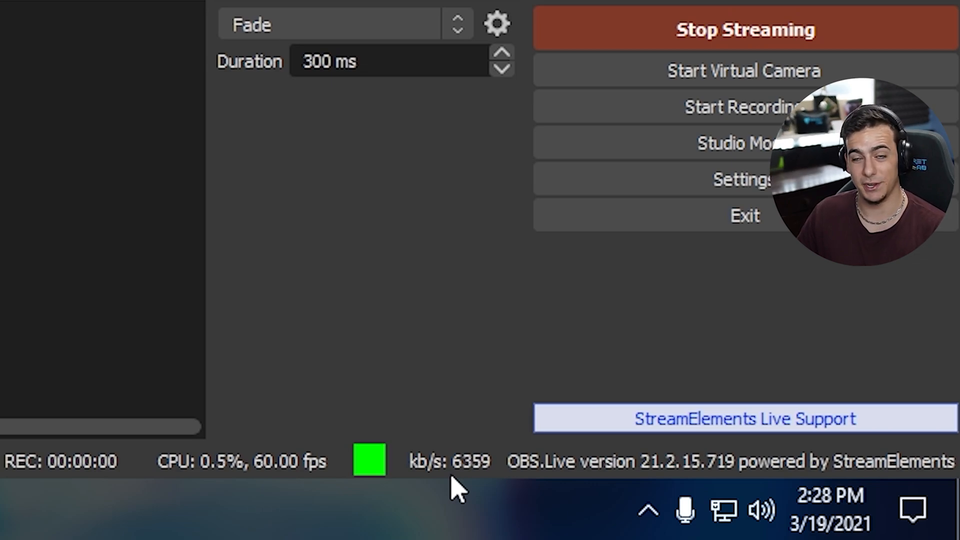
pyautogui.click(590, 41)
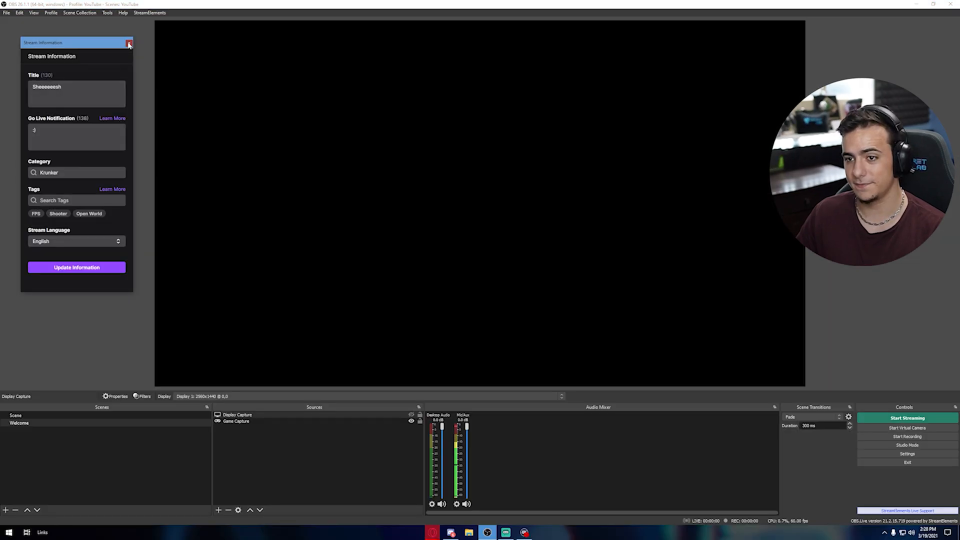
pyautogui.click(129, 44)
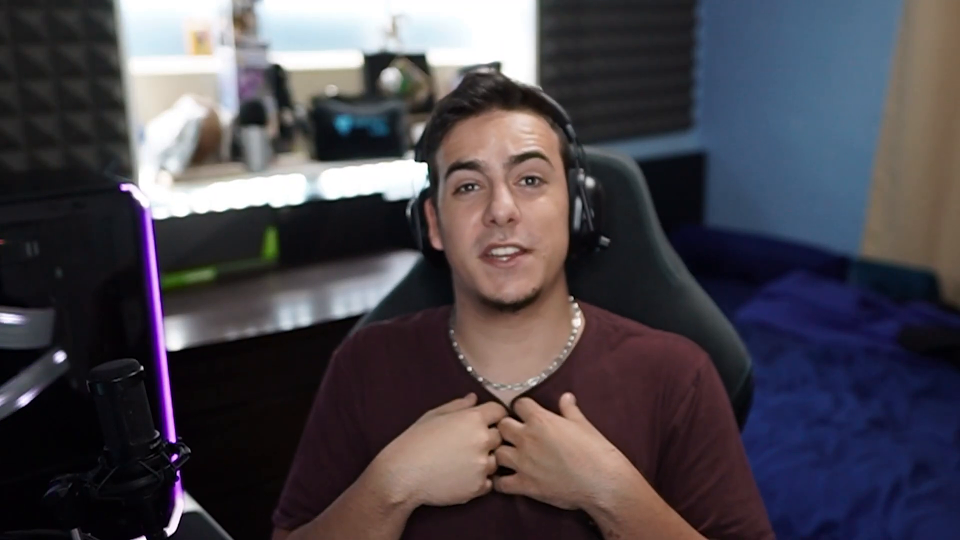